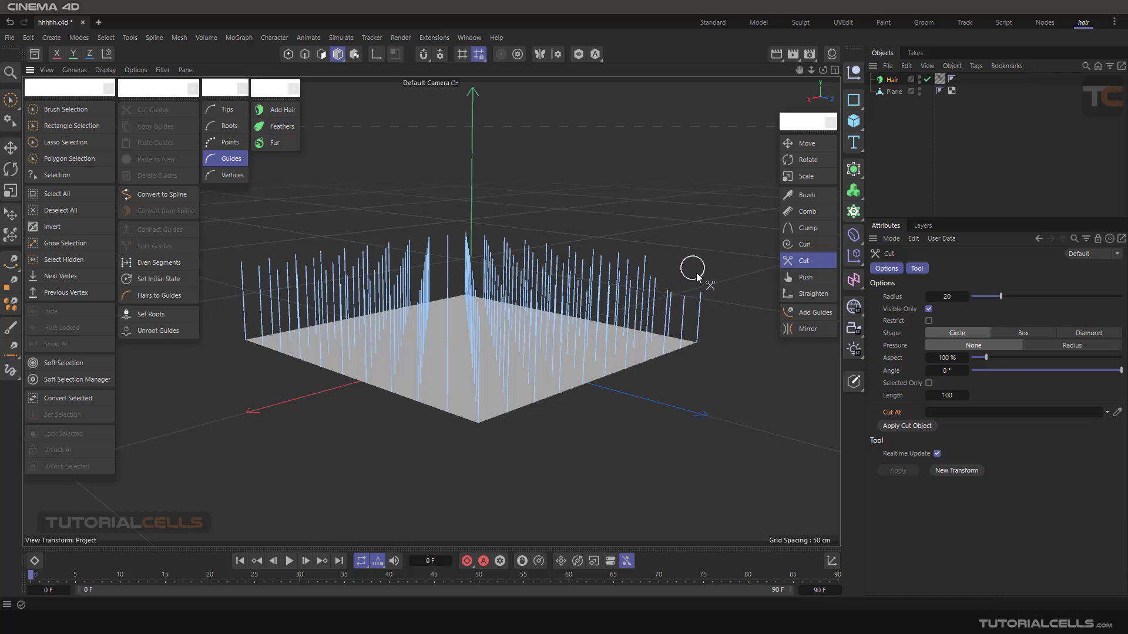
Set the Hair object's viewport display to Hair Lines.
scroll(696, 279, "up", 3)
scroll(646, 281, "up", 2)
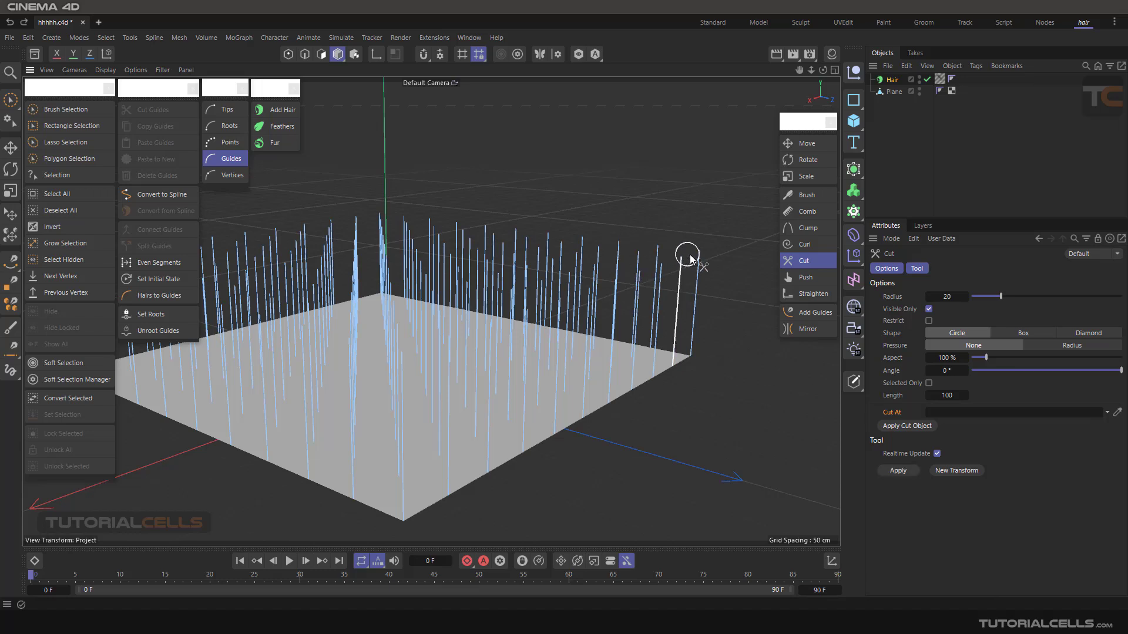
scroll(693, 256, "down", 3)
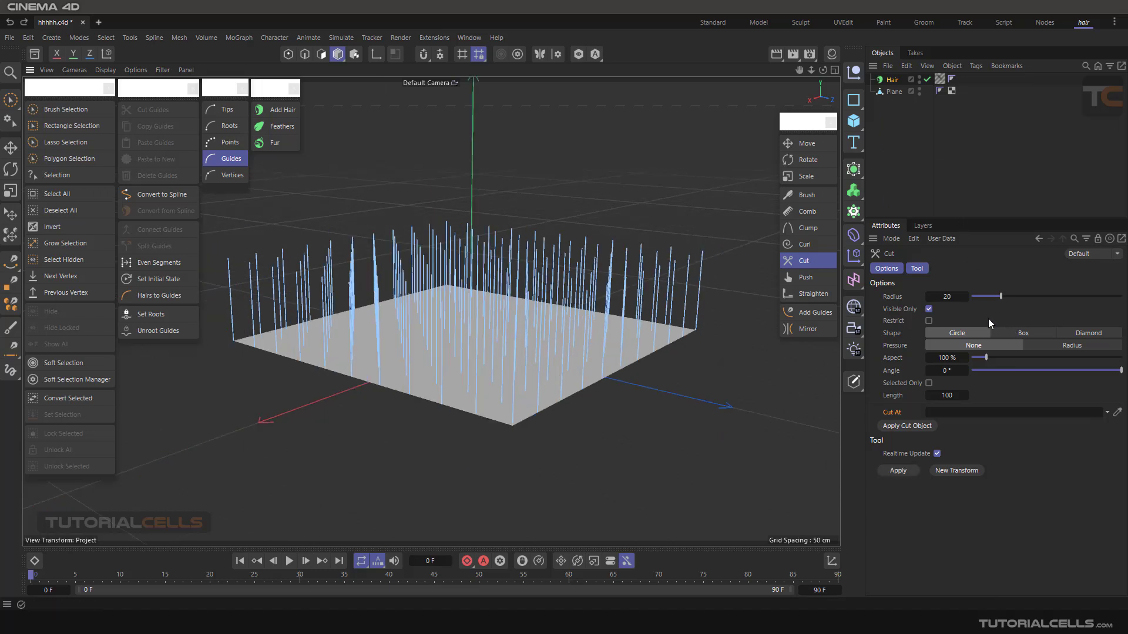
left_click(892, 80)
left_click(1020, 268)
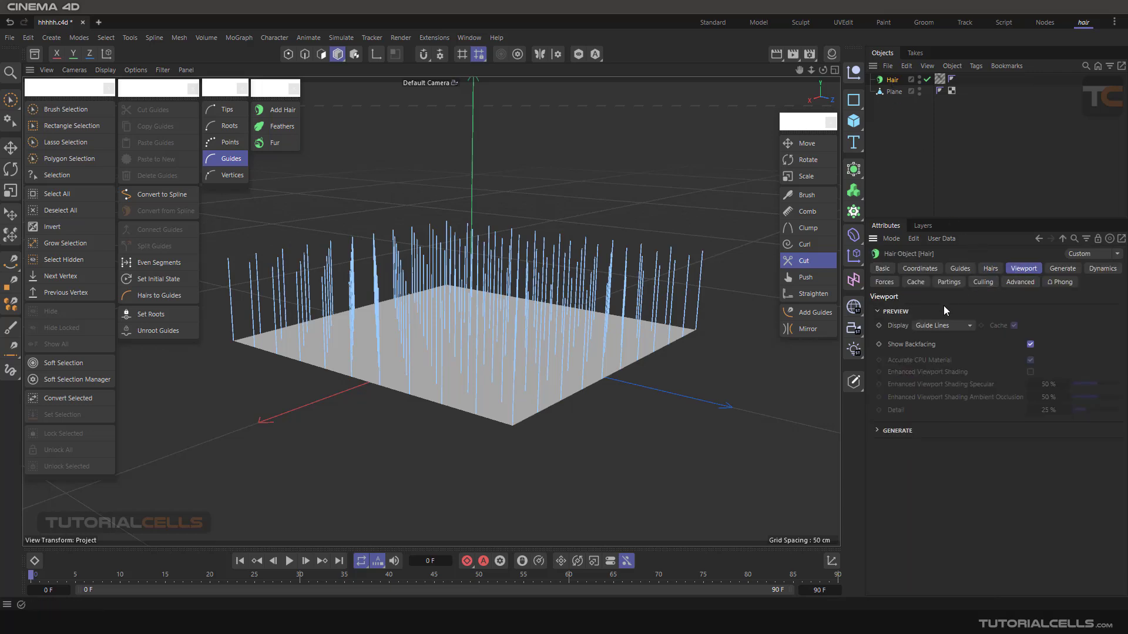
left_click(940, 325)
left_click(942, 379)
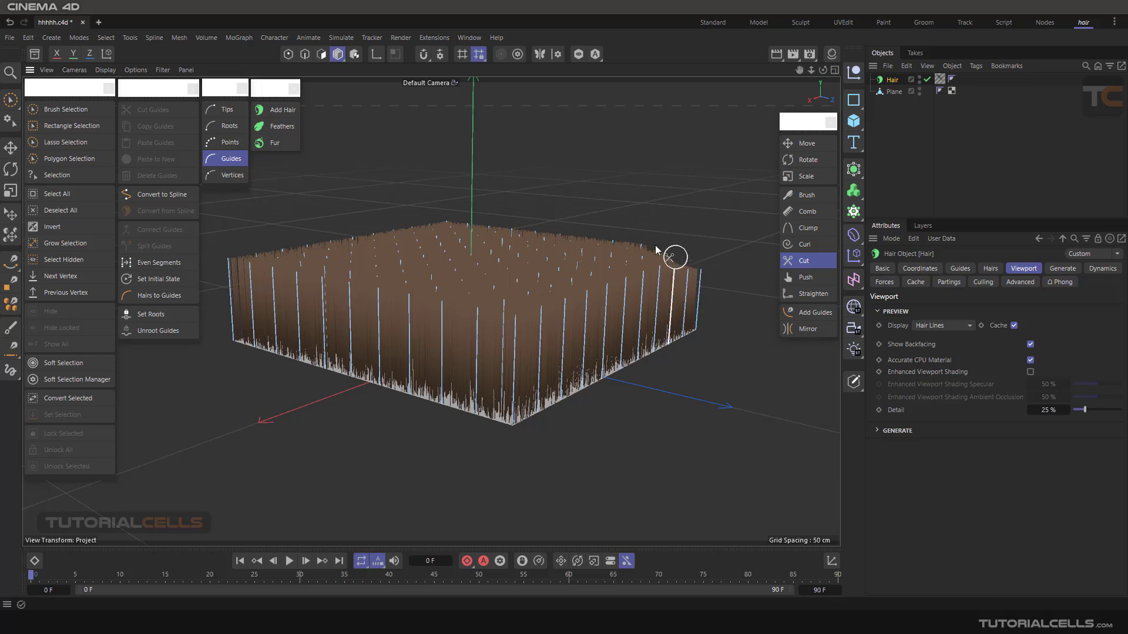
Inspect the trimmed corner of the hair and undo the cut made there.
left_click_drag(673, 255, 667, 241, "alt")
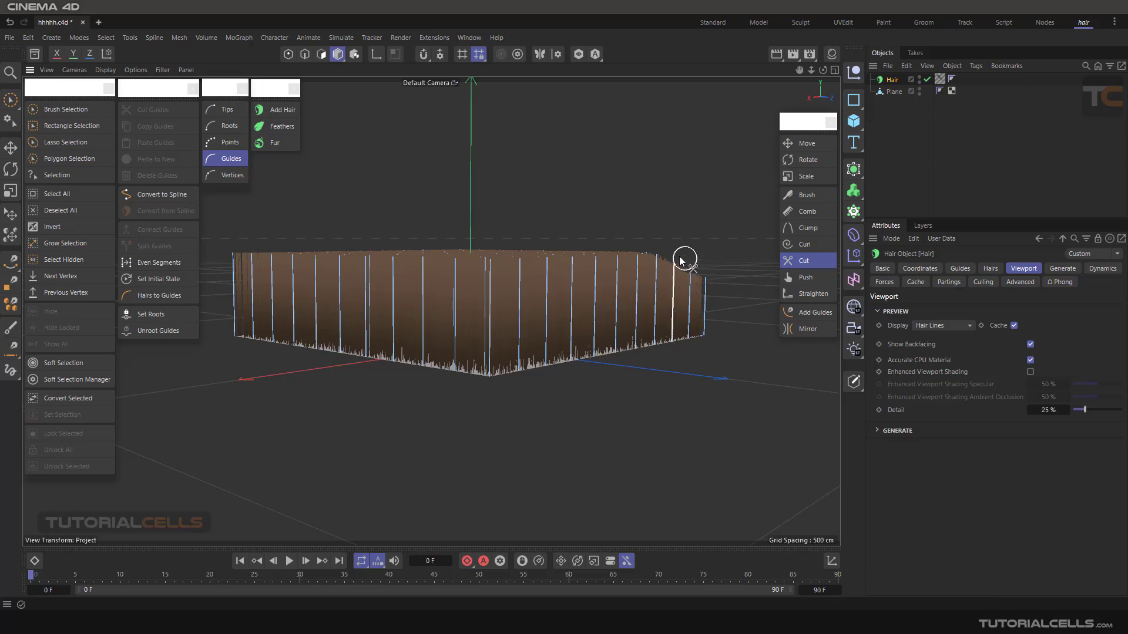
mouse_move(655, 196)
left_mouse_down("alt")
mouse_move(664, 243)
mouse_move(679, 228)
left_mouse_up("alt")
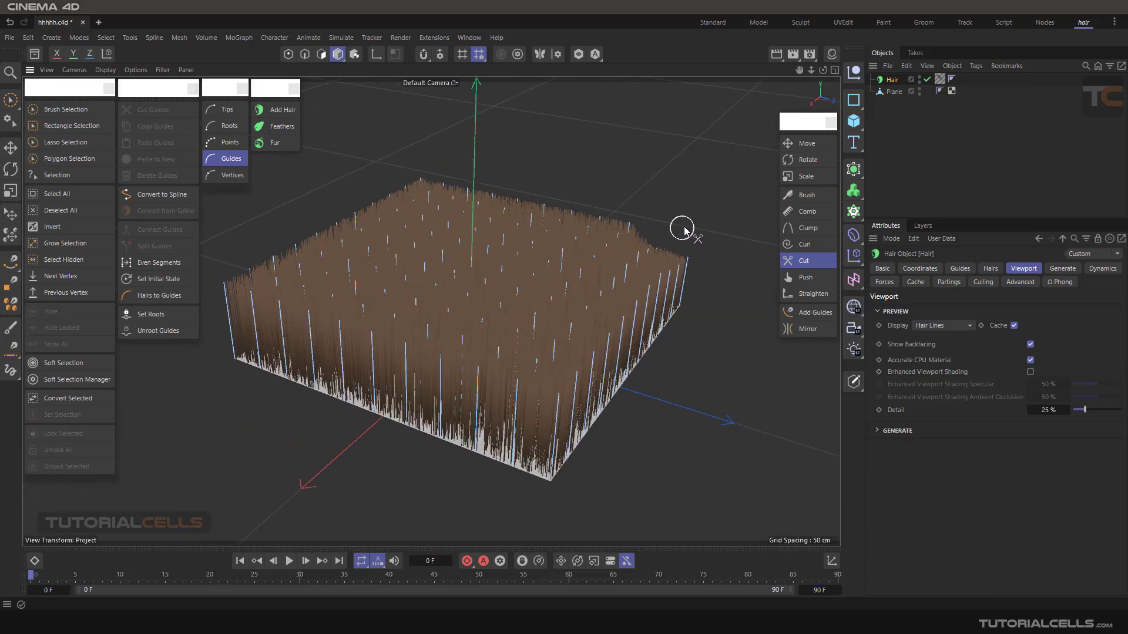
key("ctrl+z")
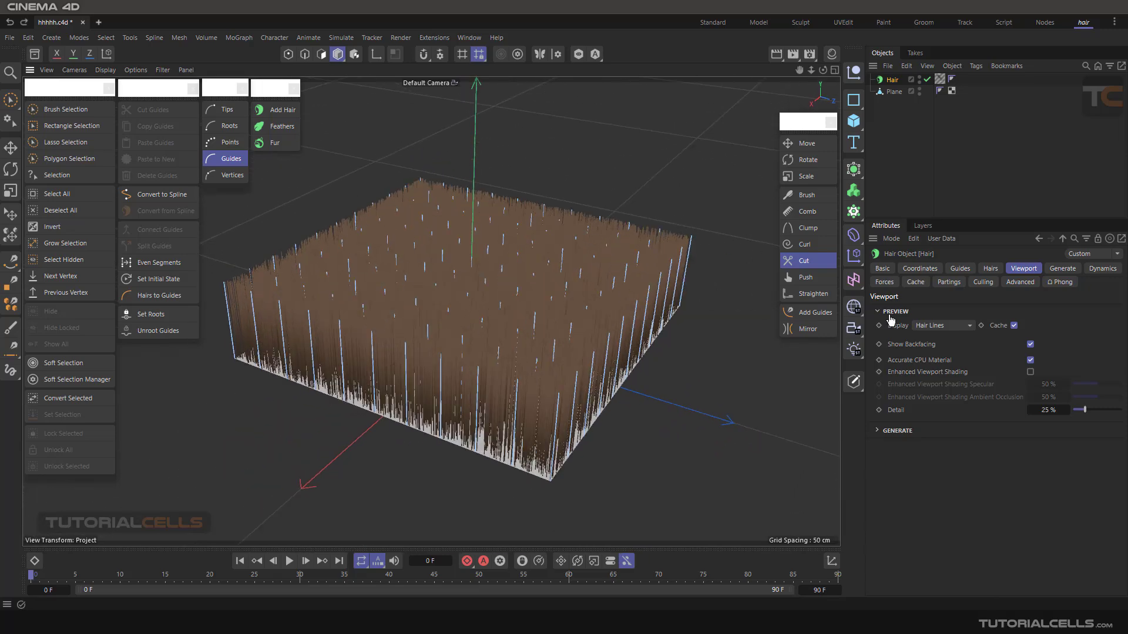
Activate the hair Cut tool and set its radius to 46.
left_click(805, 259)
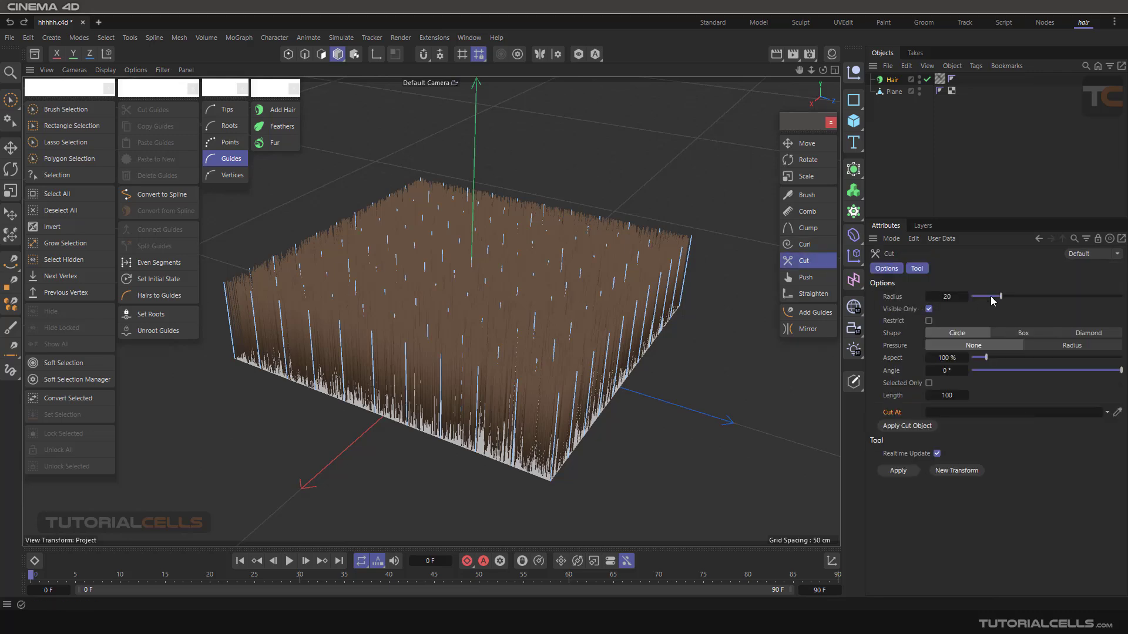
middle_click_drag(641, 184, 662, 194)
scroll(814, 231, "down", 1)
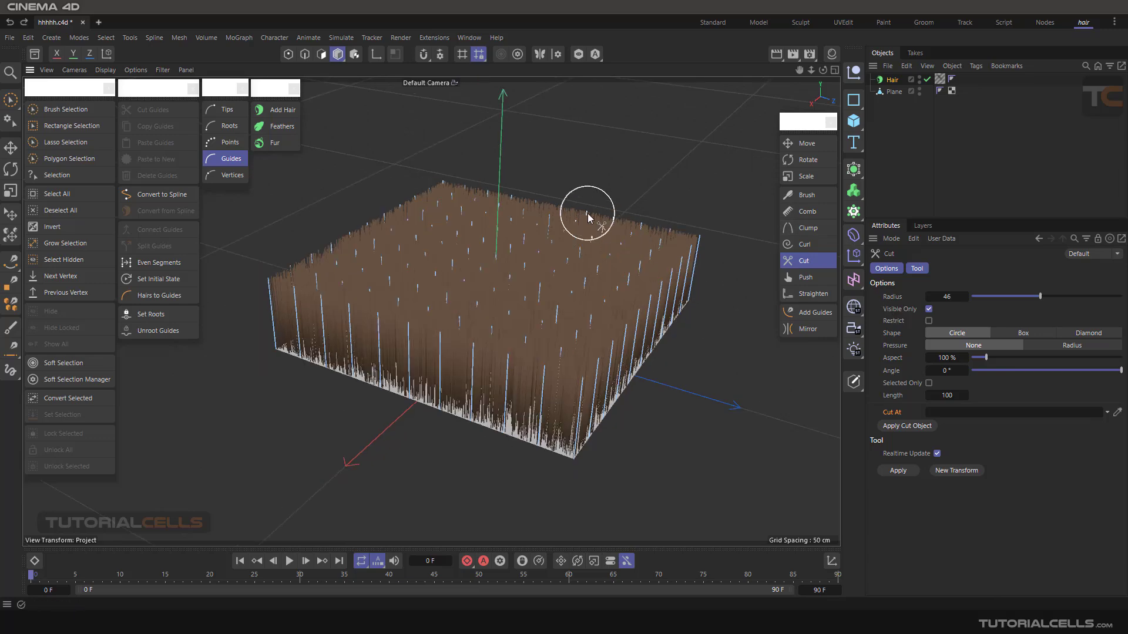
left_click_drag(583, 212, 574, 241, "alt")
middle_click_drag(601, 230, 664, 209, "alt")
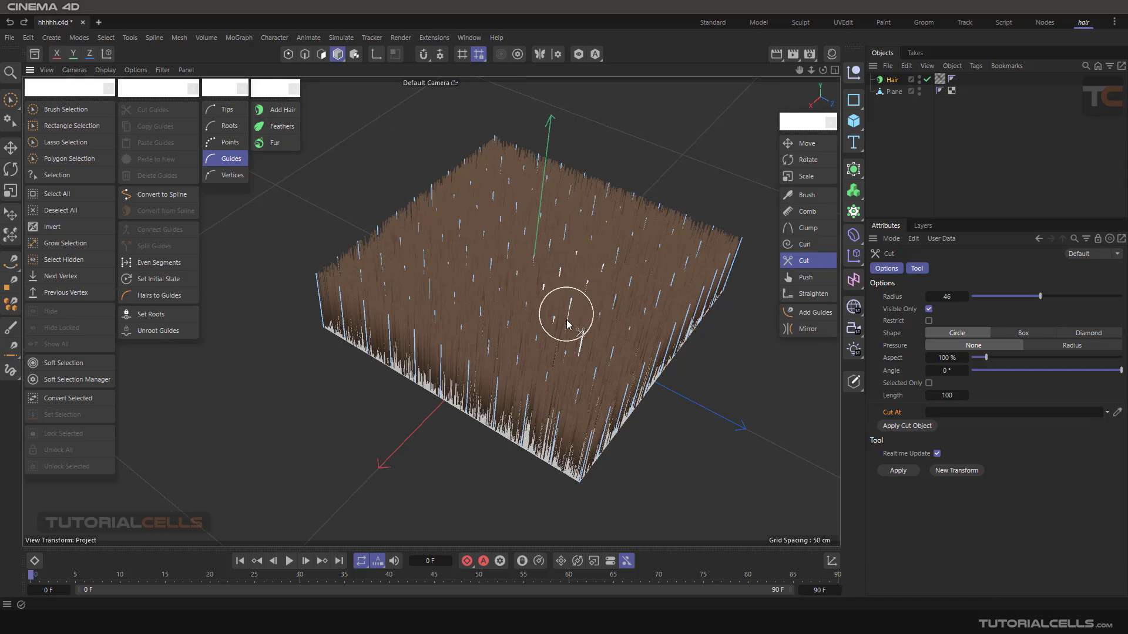
mouse_move(569, 312)
left_mouse_down("alt")
mouse_move(565, 173)
mouse_move(558, 256)
mouse_move(574, 335)
mouse_move(585, 268)
left_mouse_up("alt")
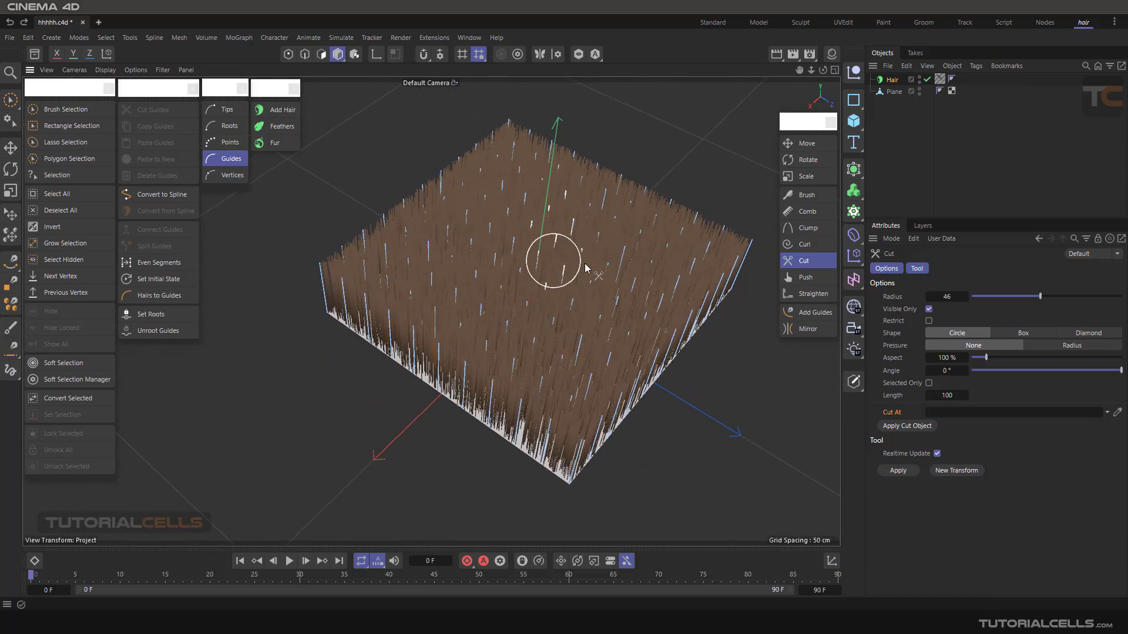
Switch the Plane to polygon mode, and return to the Hair object with the Cut tool active.
left_click(899, 322)
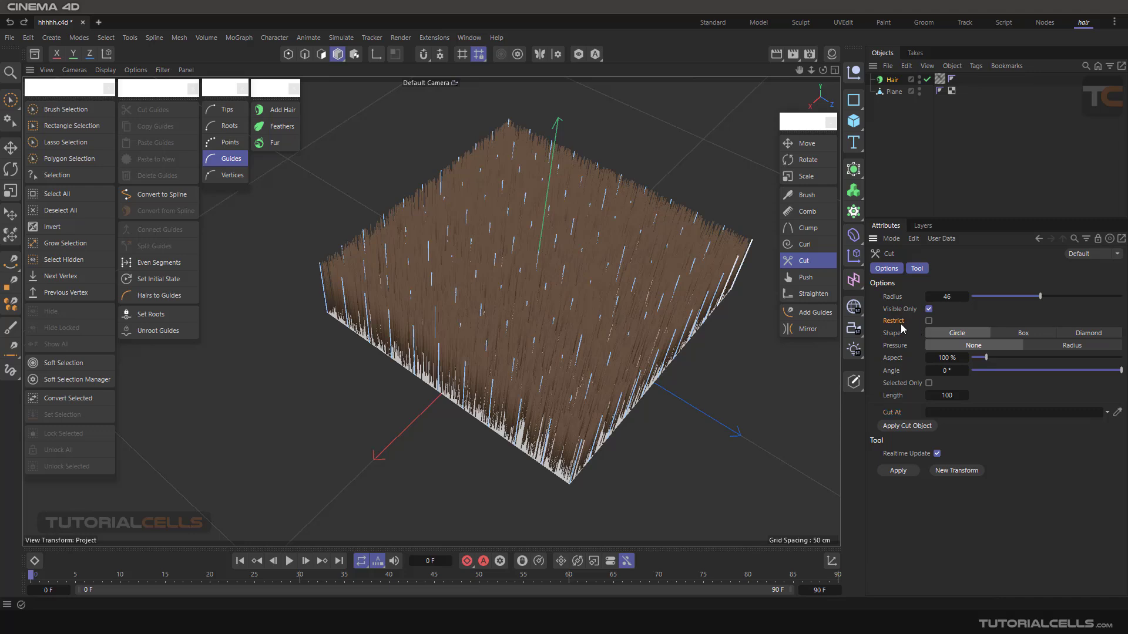
left_click(889, 94)
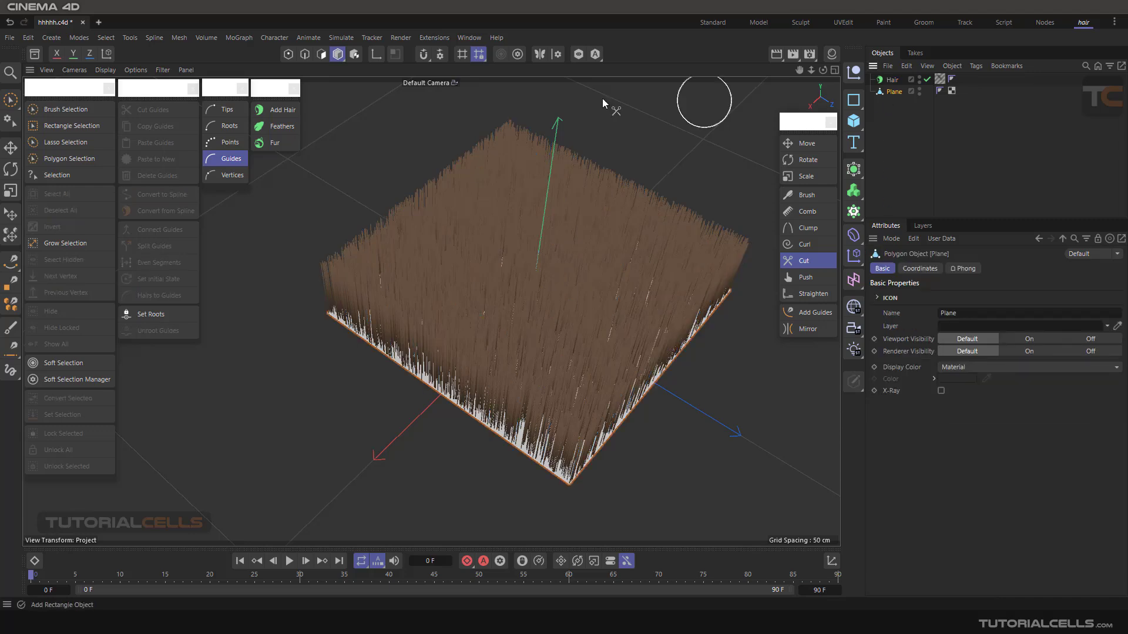
left_click(326, 55)
left_click_drag(526, 297, 540, 365, "alt")
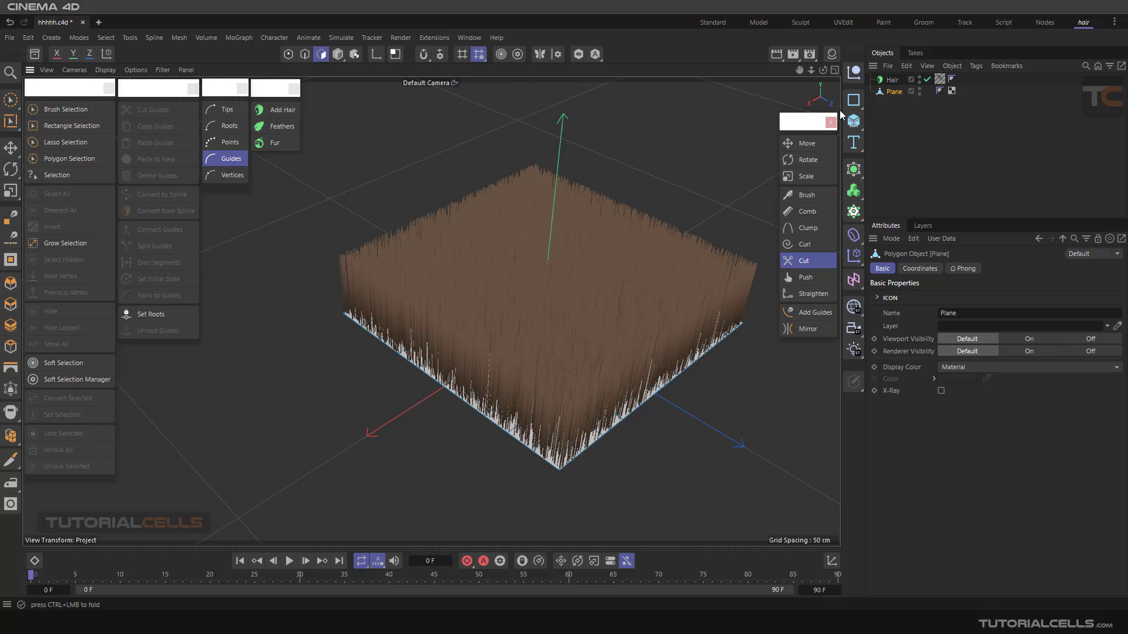
left_click(890, 80)
left_click(805, 262)
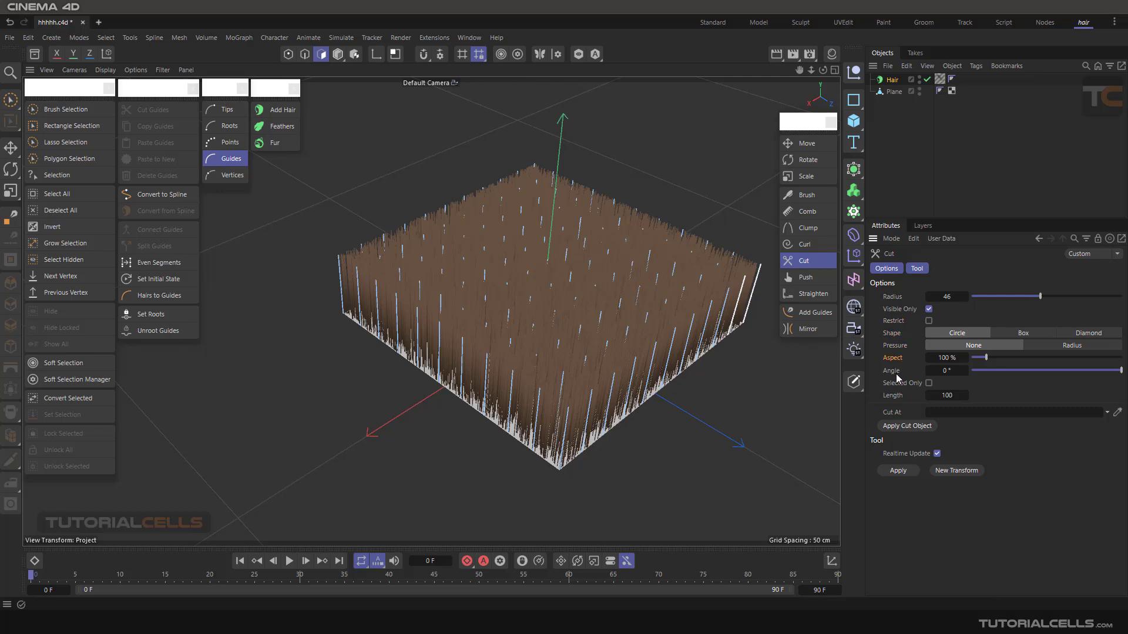
Try the Box and Diamond shapes for the Cut tool, and return it to Circle.
left_click(1015, 333)
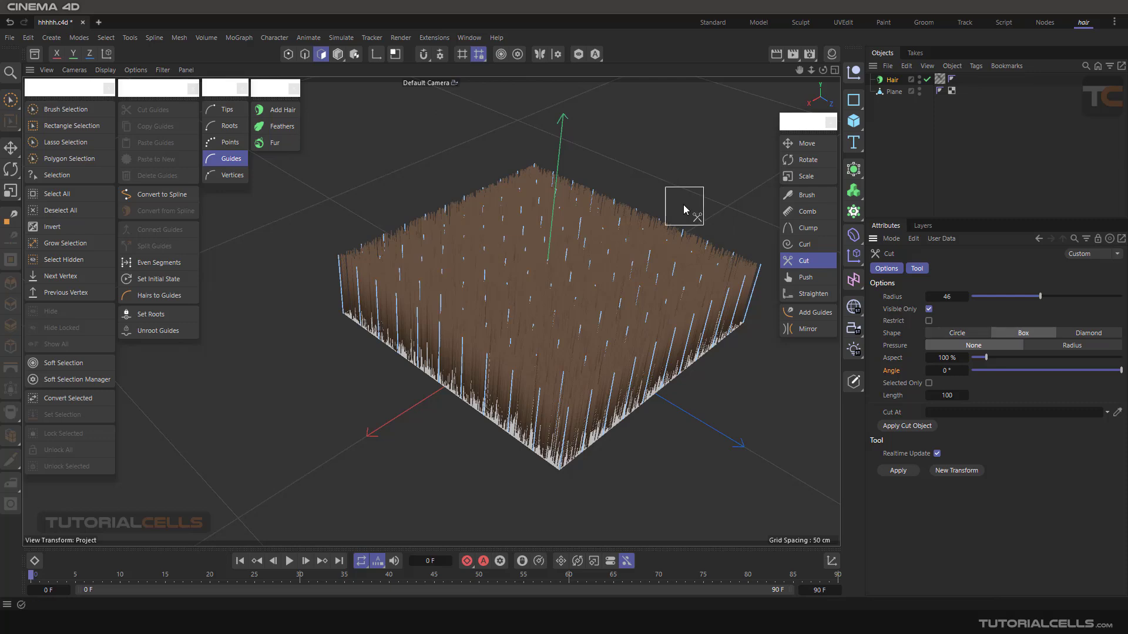
left_click(1065, 333)
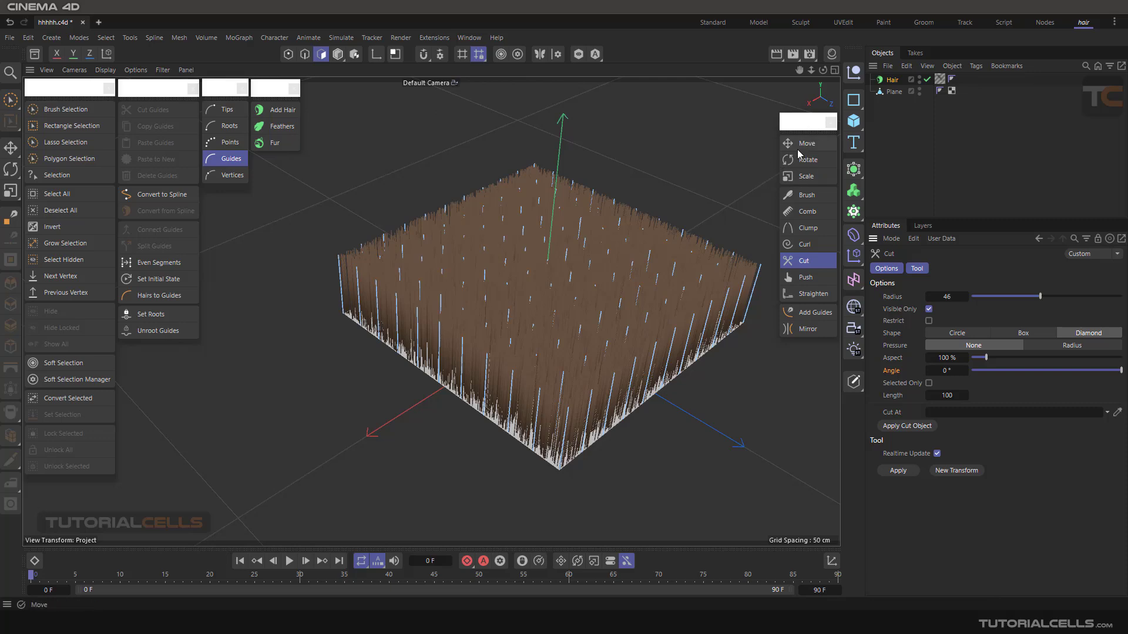
left_click(957, 333)
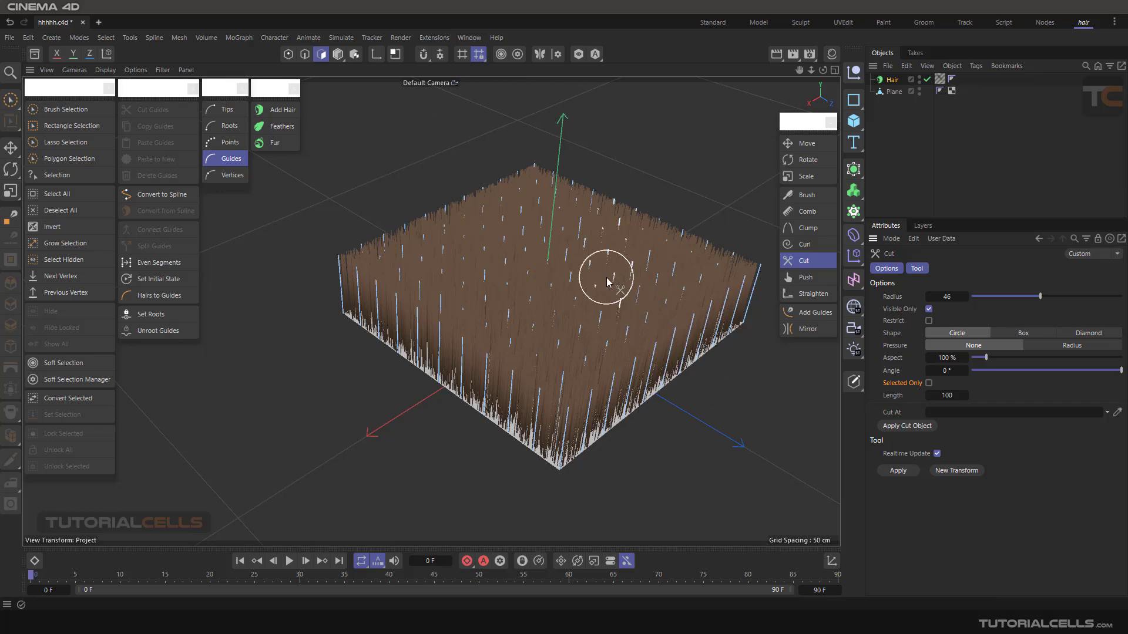
Select the hair guides around the left corner of the plane with Brush Selection, and reactivate the Cut tool.
left_click(66, 110)
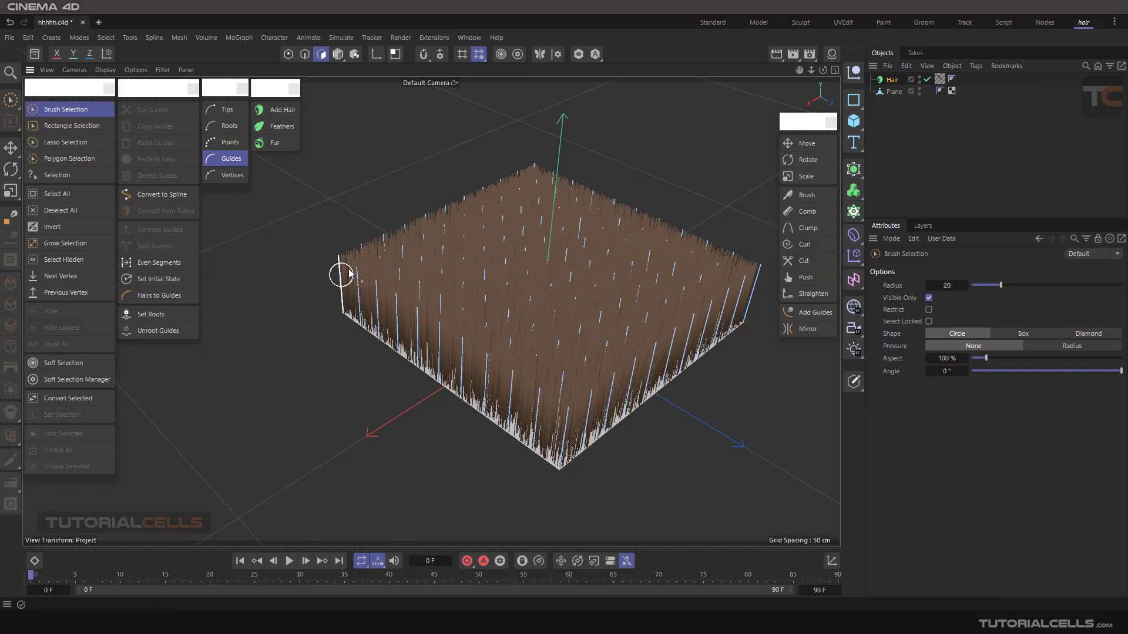
left_click_drag(319, 271, 398, 231)
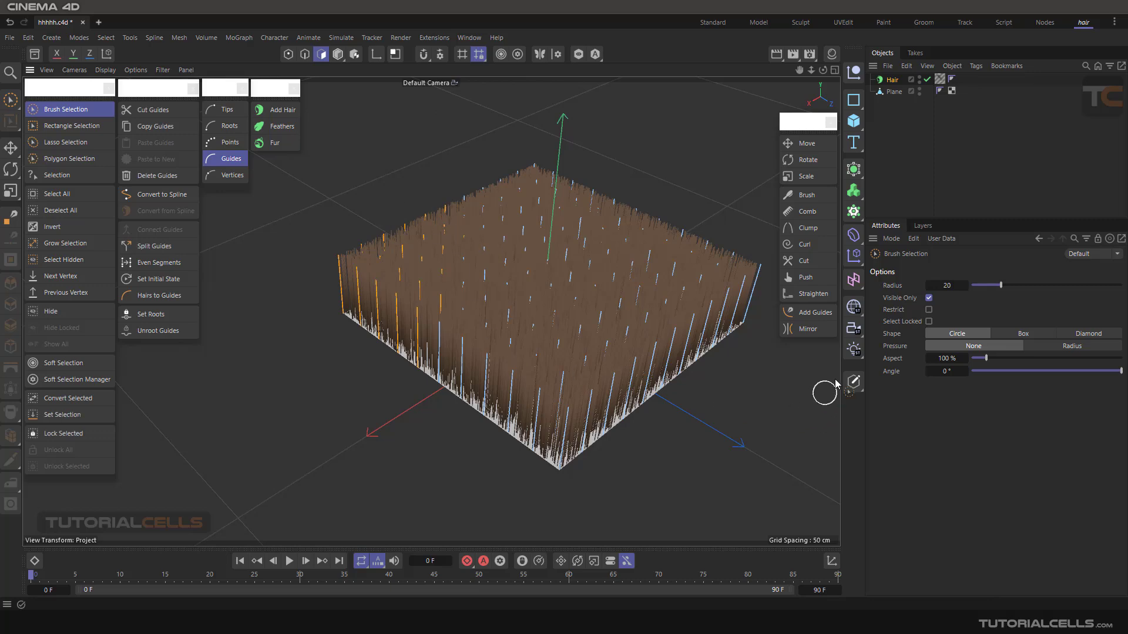
left_click(802, 261)
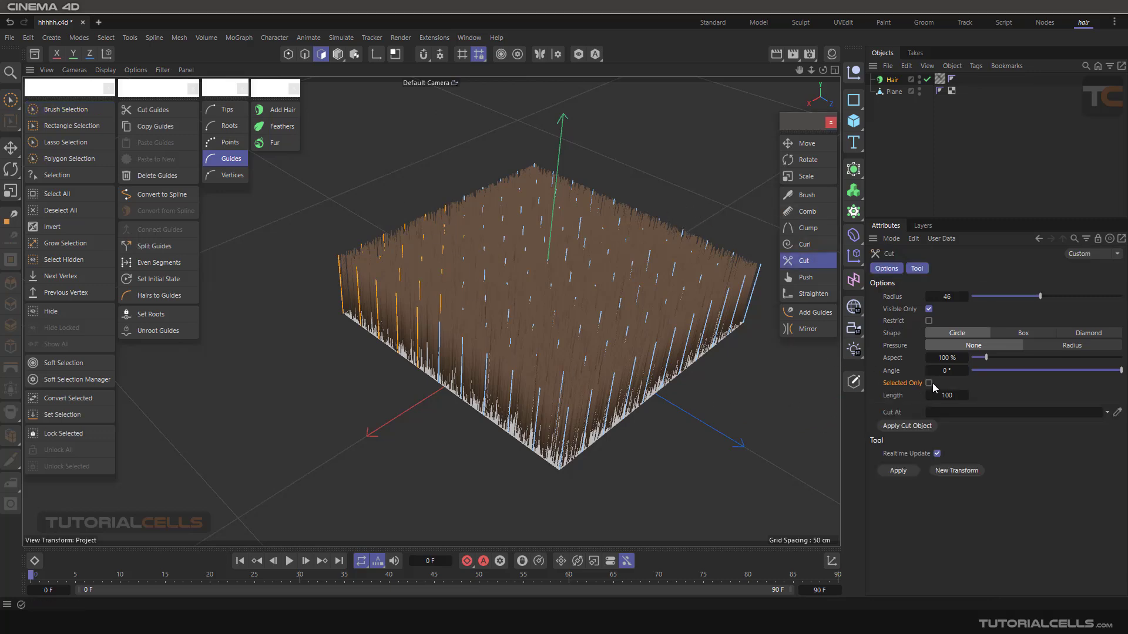
Try trimming the selected corner guides with Selected Only enabled, undo the cut and turn the option off.
left_click(929, 383)
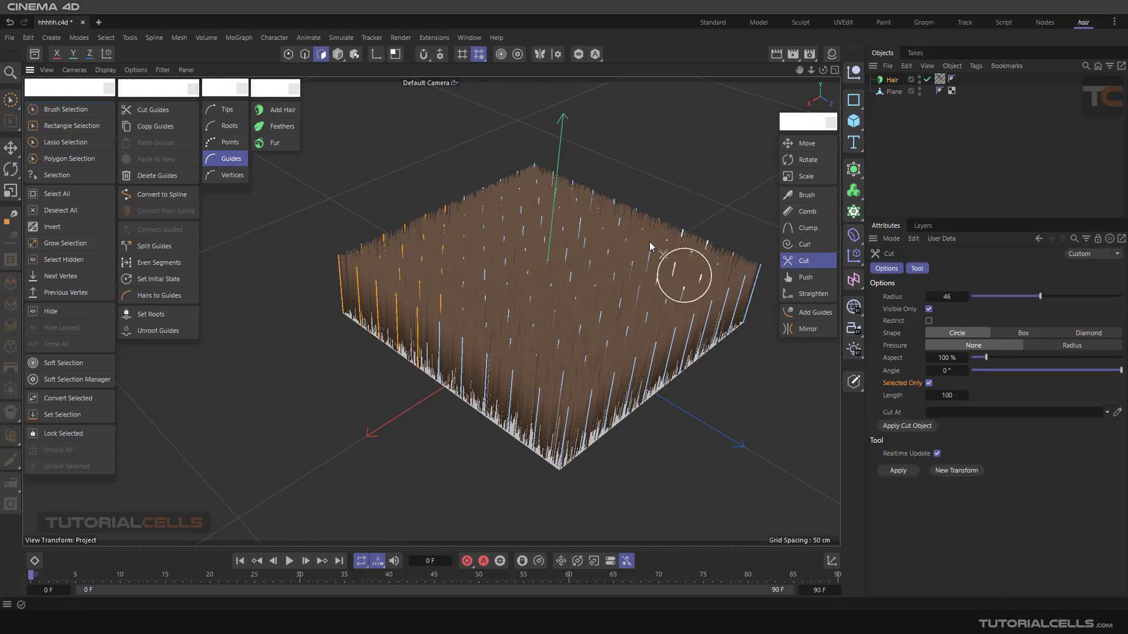
mouse_move(463, 230)
left_mouse_down()
mouse_move(393, 255)
mouse_move(336, 251)
left_mouse_up()
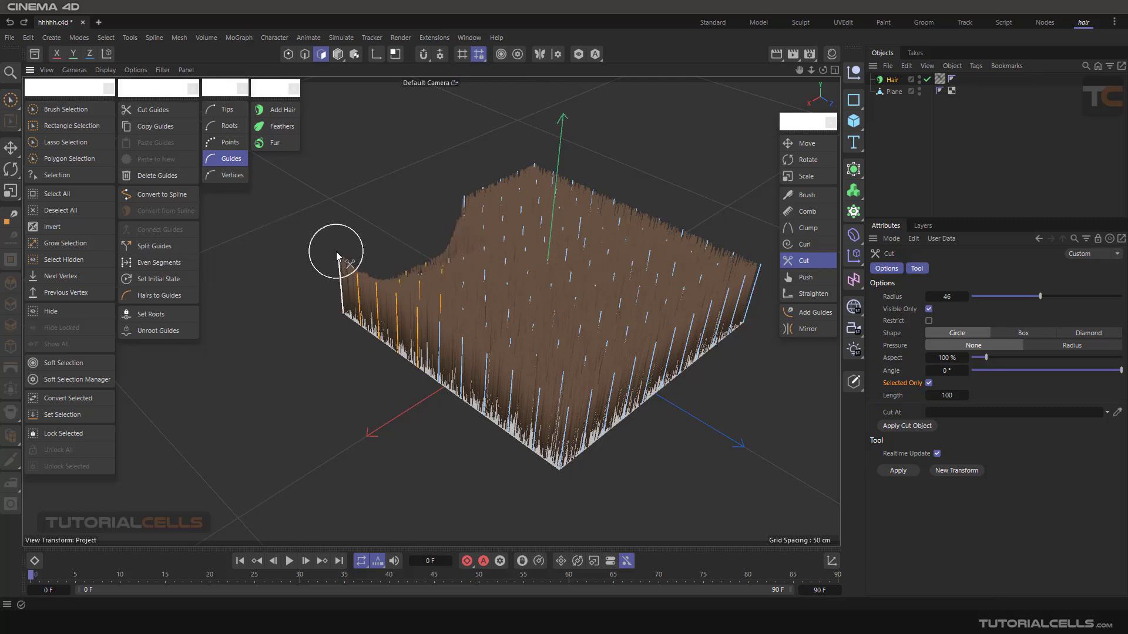
key("ctrl+z")
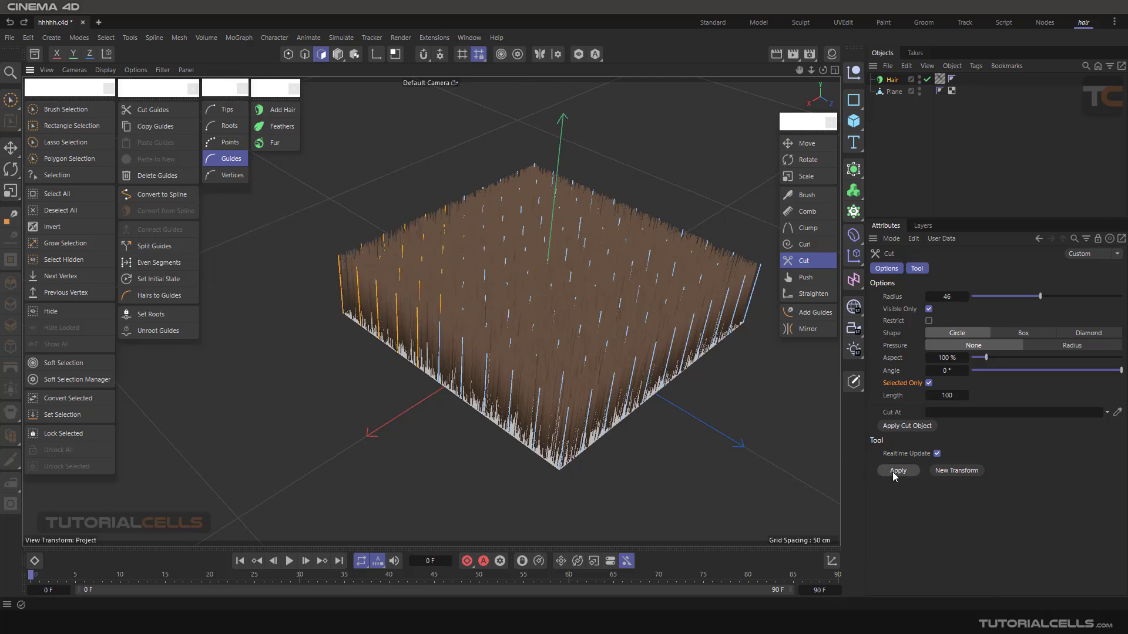
left_click(928, 383)
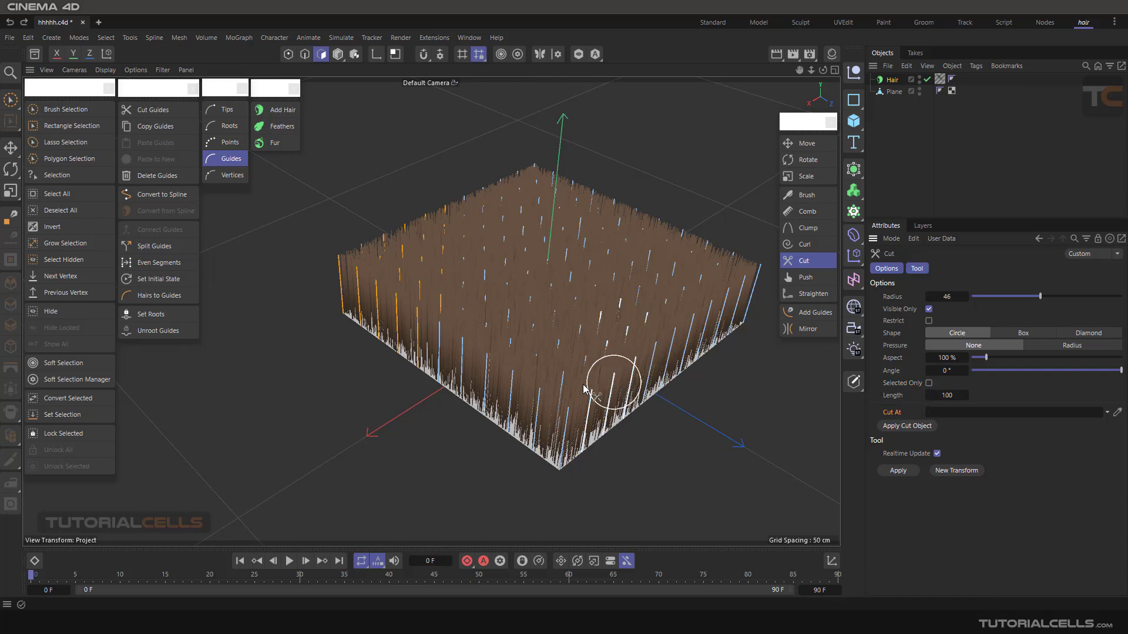
Add a 200 cm cube and raise it along its Y axis until its base rests in the hair tips.
mouse_move(583, 384)
left_mouse_down("alt")
mouse_move(546, 380)
mouse_move(562, 349)
mouse_move(583, 348)
mouse_move(587, 300)
left_mouse_up("alt")
left_click(854, 121)
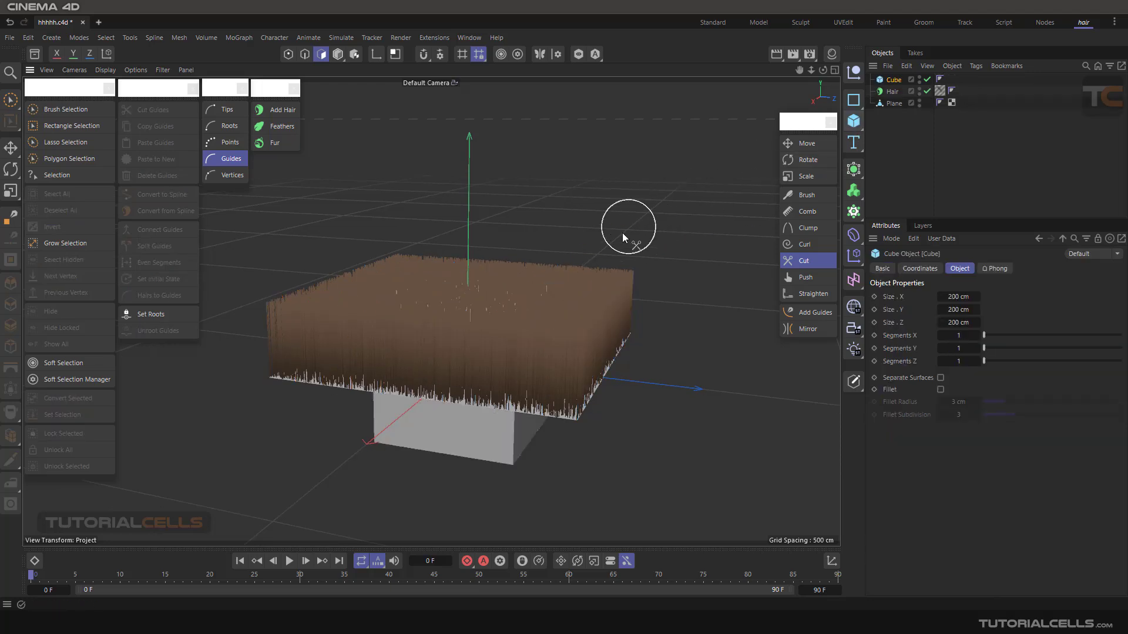
key("e")
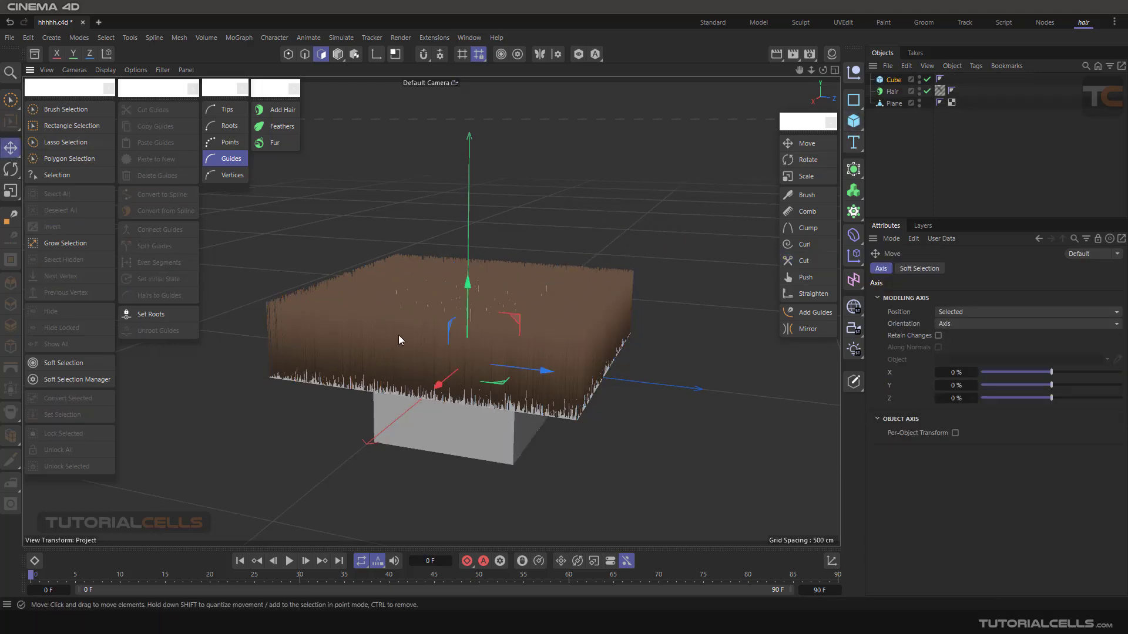
left_click_drag(463, 297, 468, 217)
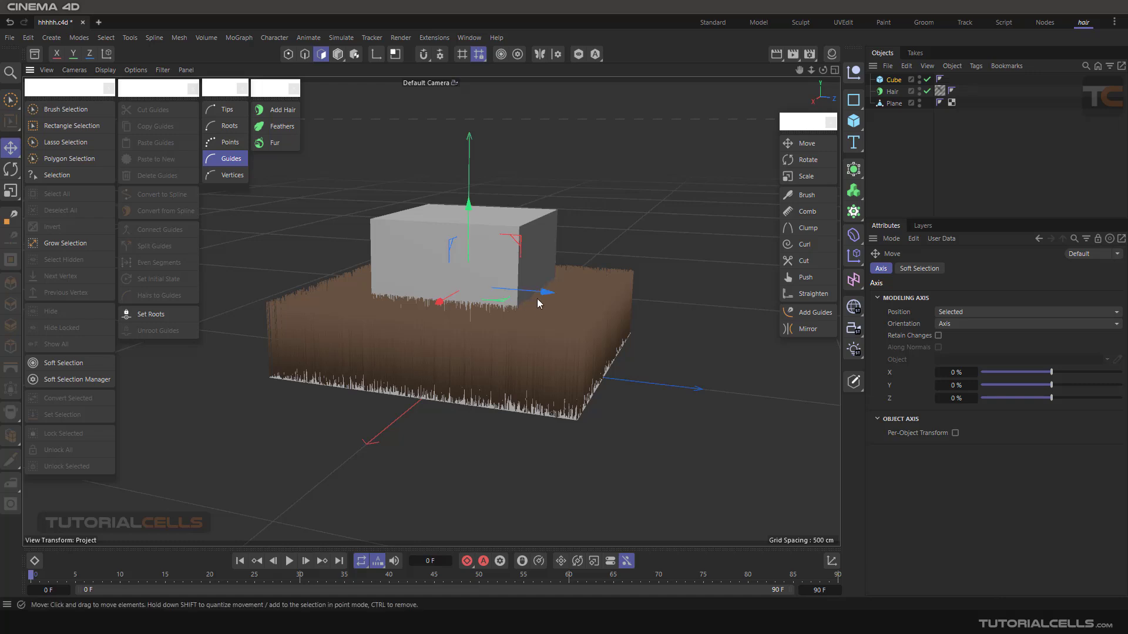
Shift the cube toward the positive Z side so it overlaps the hair's corner, and make it editable.
left_click_drag(537, 298, 754, 324)
left_click_drag(678, 241, 653, 191)
scroll(586, 339, "up", 5)
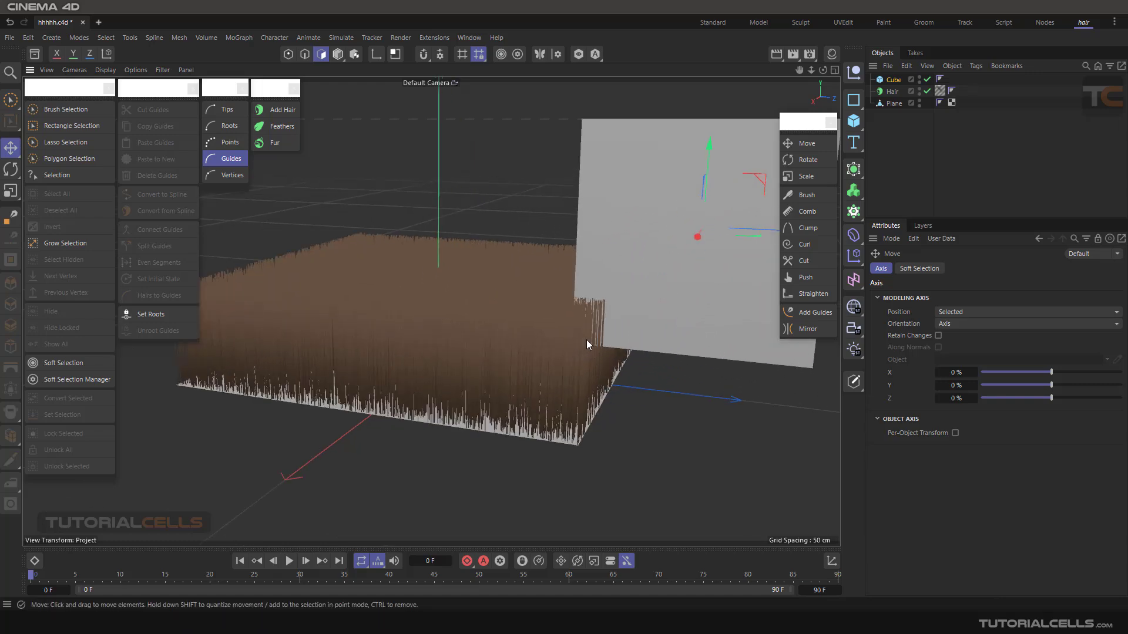
left_click_drag(609, 308, 566, 327, "alt")
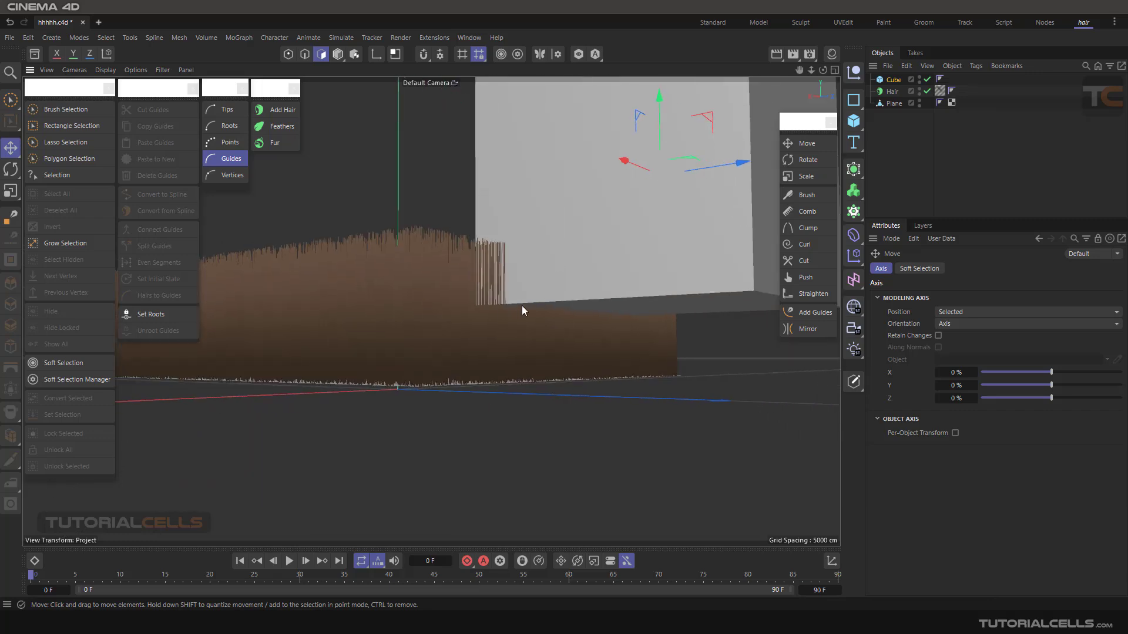
left_click_drag(632, 316, 647, 264, "alt")
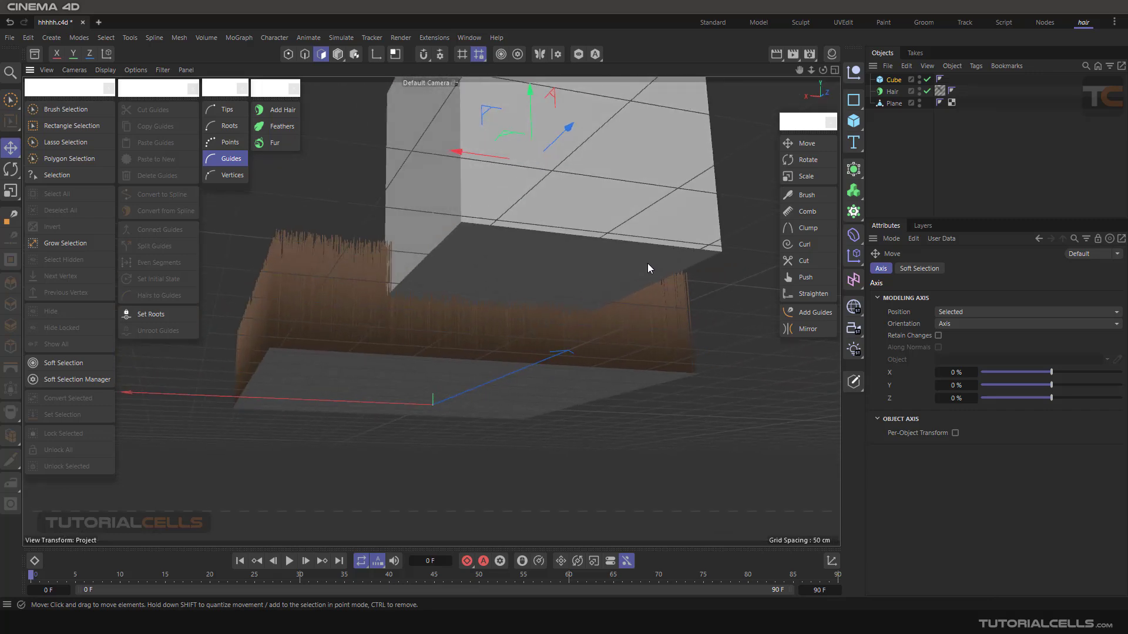
left_click(853, 382)
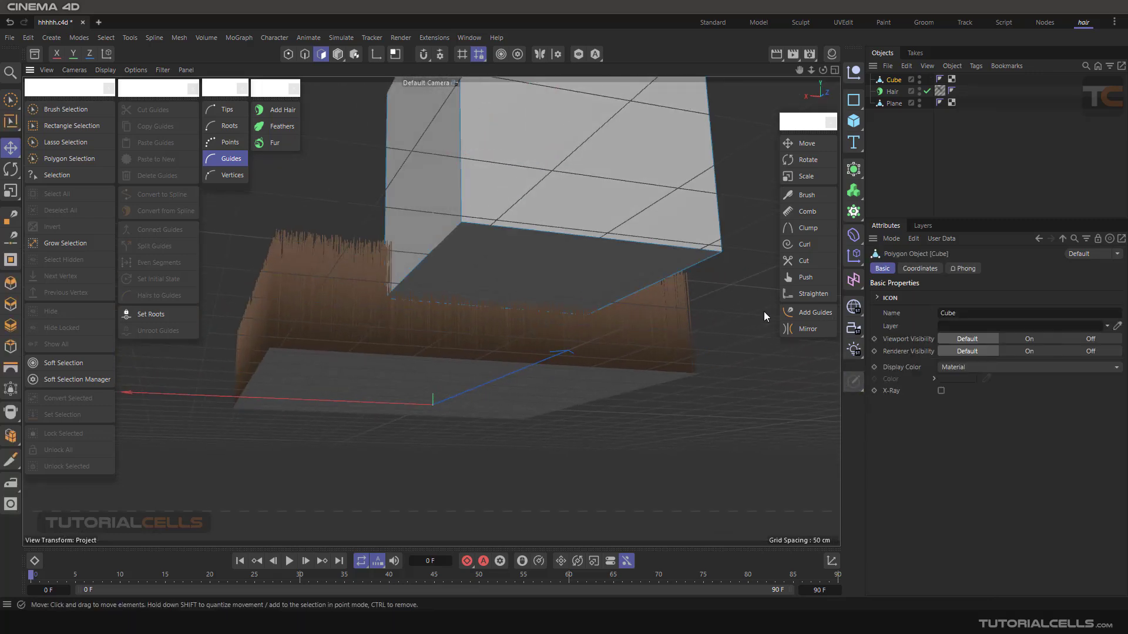
Assign the Cube as the Cut At object for cutting the Hair, and hide the cube in the viewport.
left_click(892, 92)
left_click(802, 261)
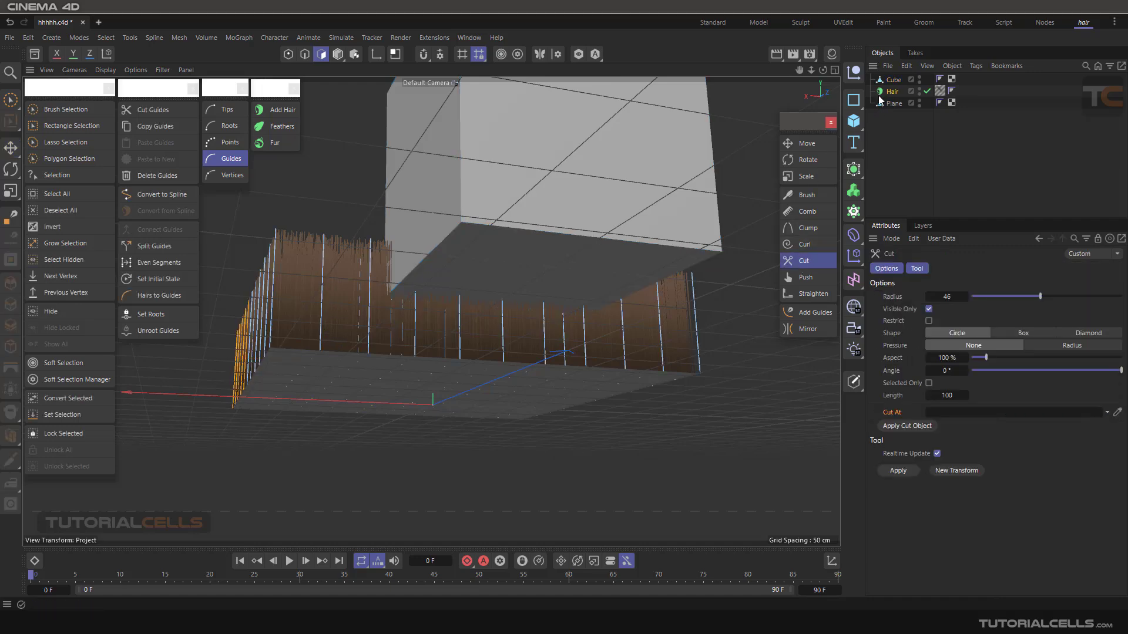
left_click(891, 80)
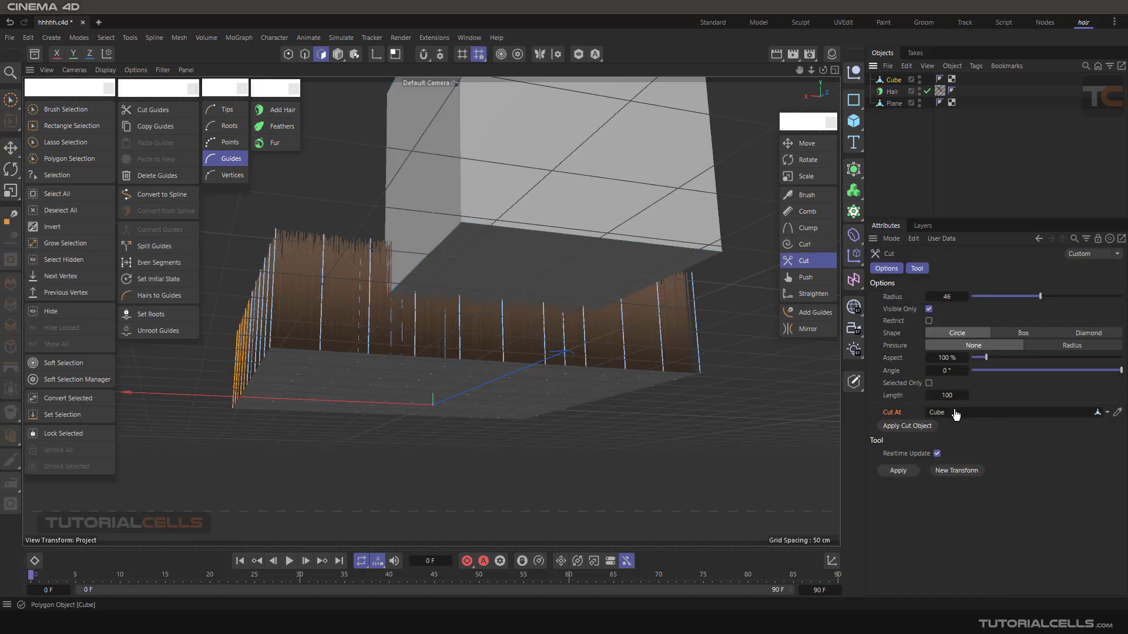
left_click(907, 90)
double_click(919, 78)
left_click_drag(588, 237, 619, 269, "alt")
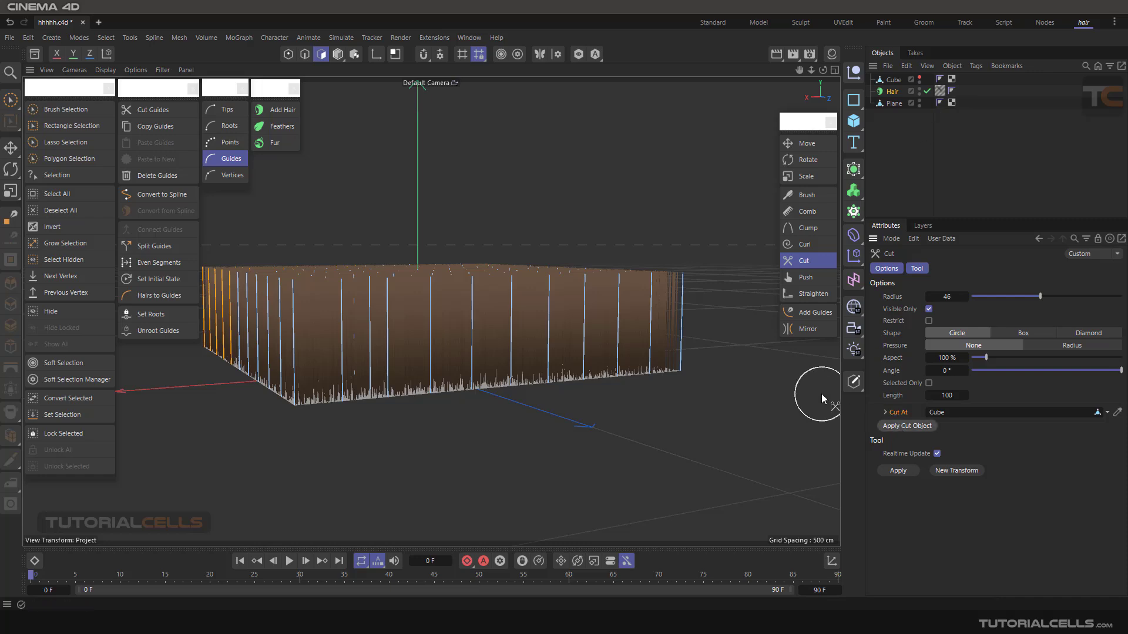
Show the cube over the hair, hide it again, and examine the hair from other angles.
left_click(919, 79)
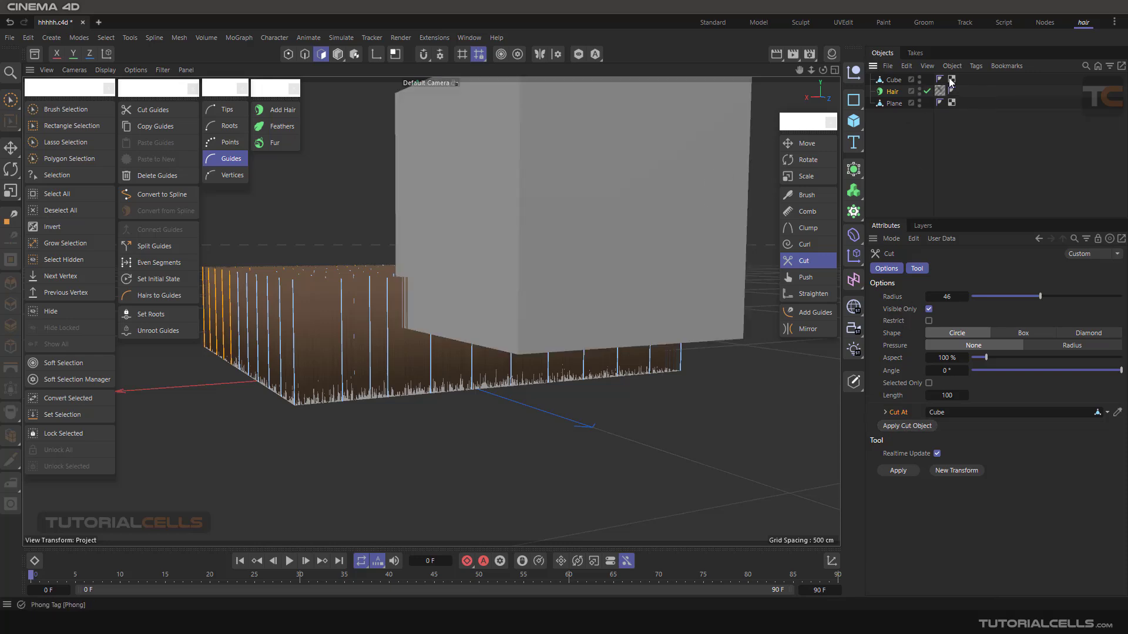
double_click(919, 78)
left_click_drag(651, 262, 652, 320, "alt")
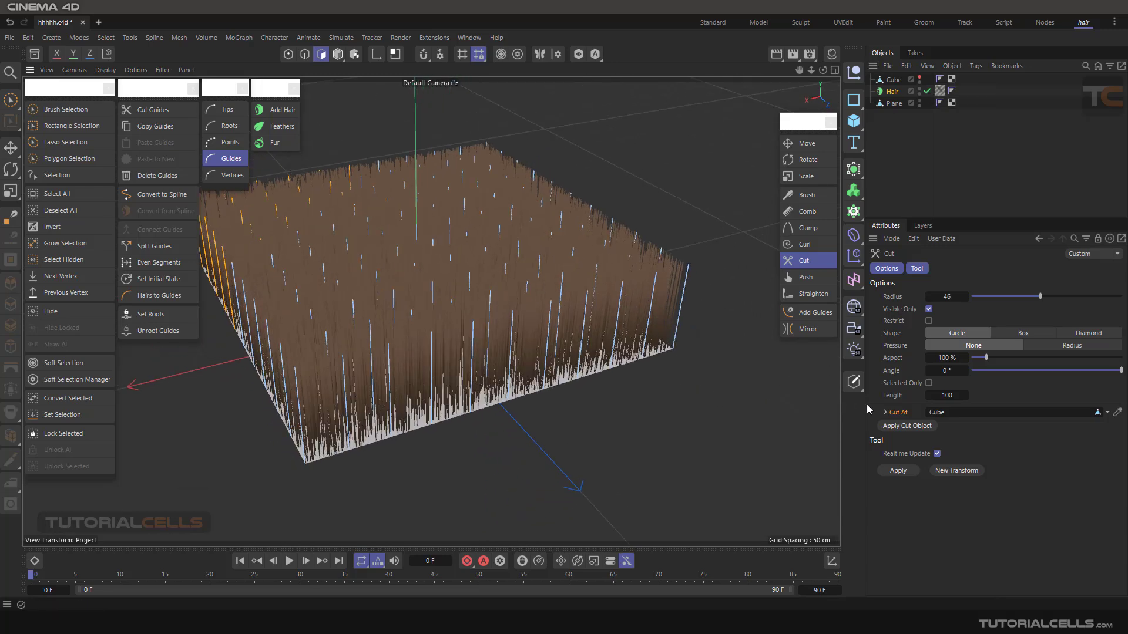
scroll(592, 358, "down", 3)
left_click_drag(494, 345, 605, 362, "alt")
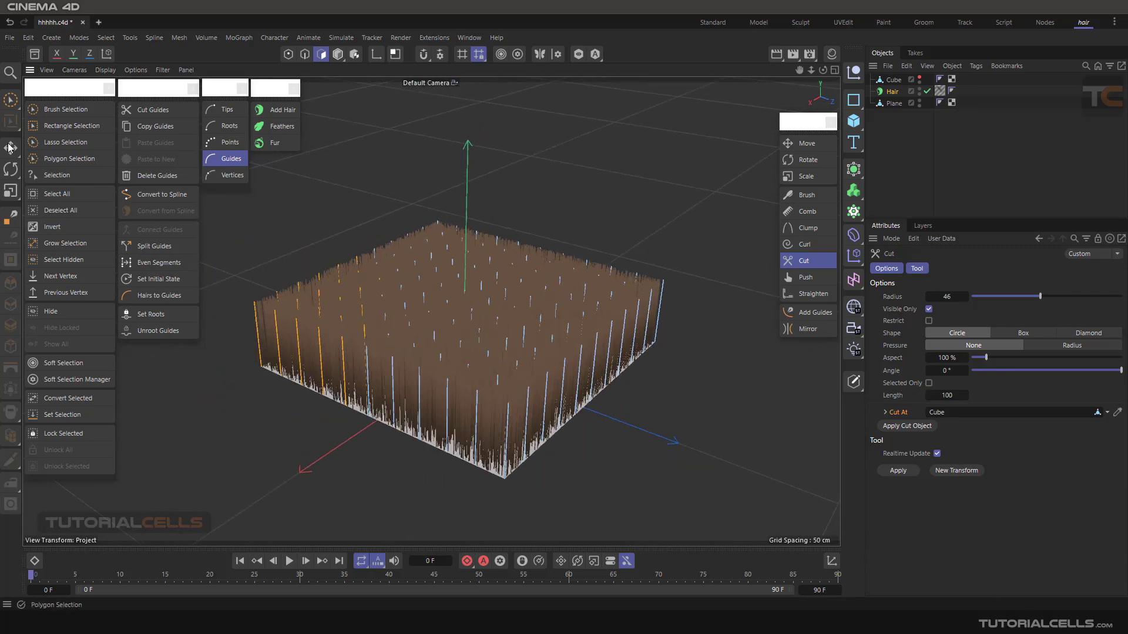
Clear the guide selection with the Brush Selection tool and select the Hair object.
left_click(46, 110)
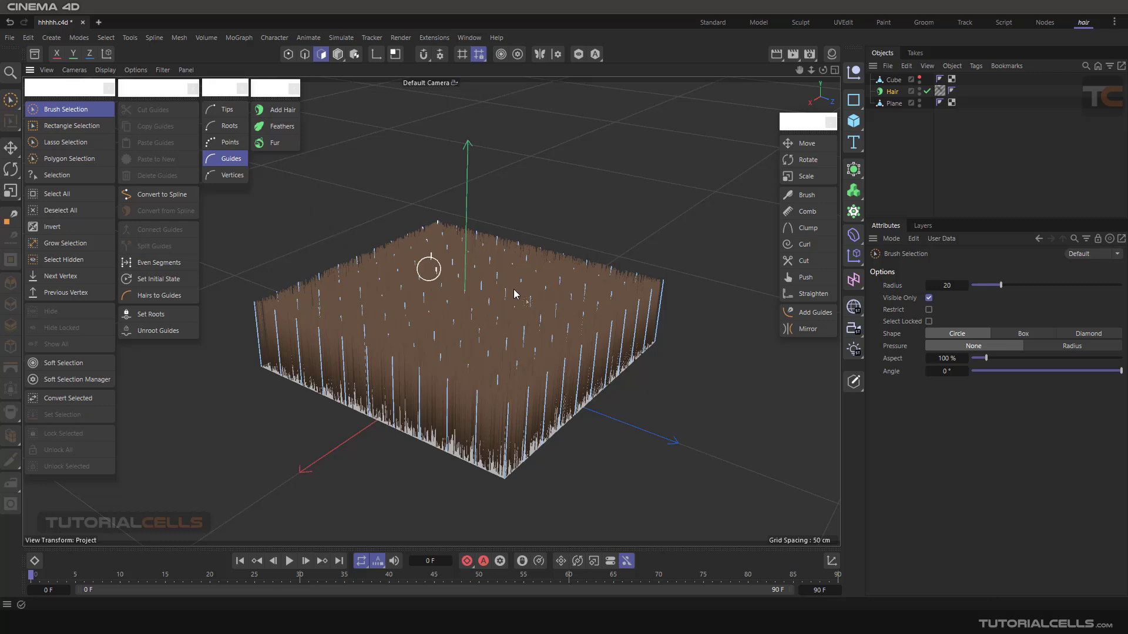
left_click_drag(650, 308, 640, 317, "alt")
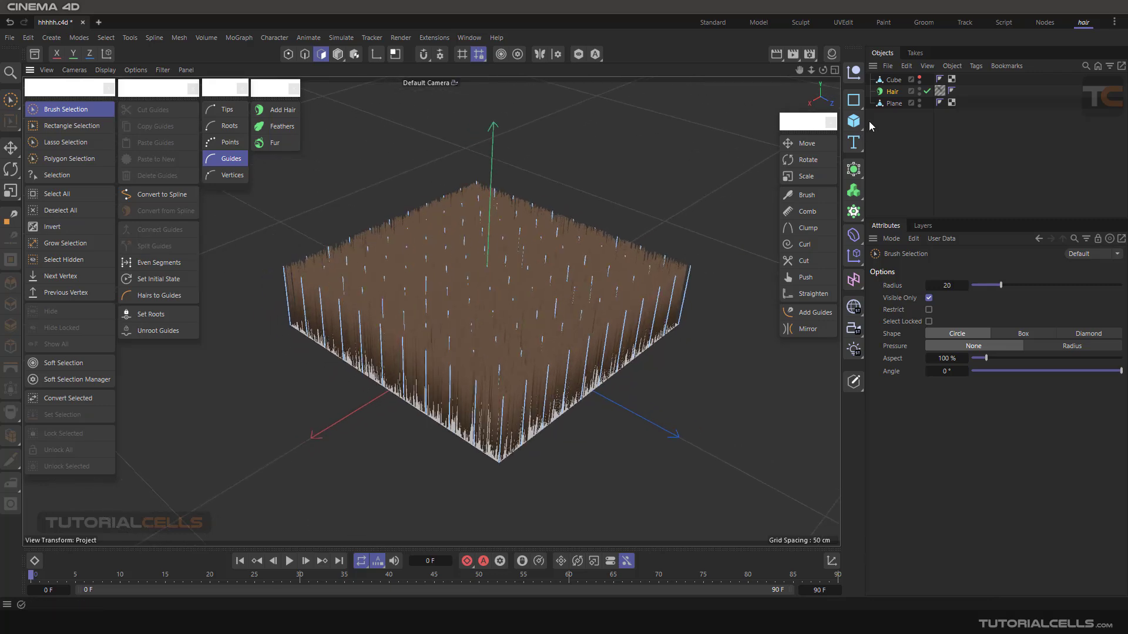
left_click(893, 94)
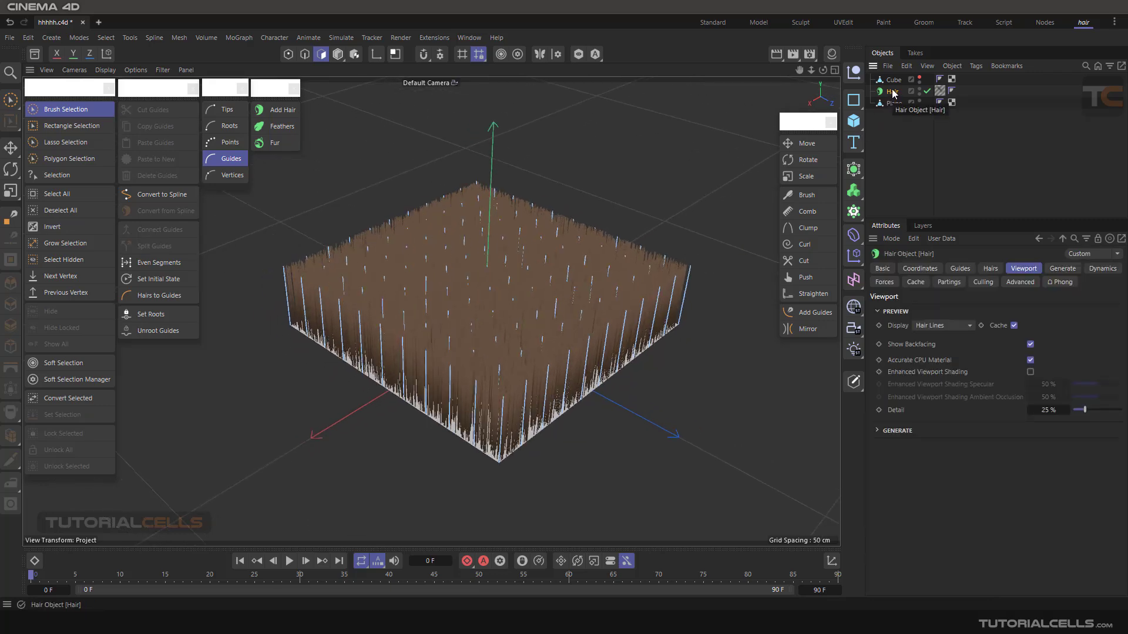
Apply the cube as the Cut tool's cut object on the hair, and delete the cube.
left_click(793, 261)
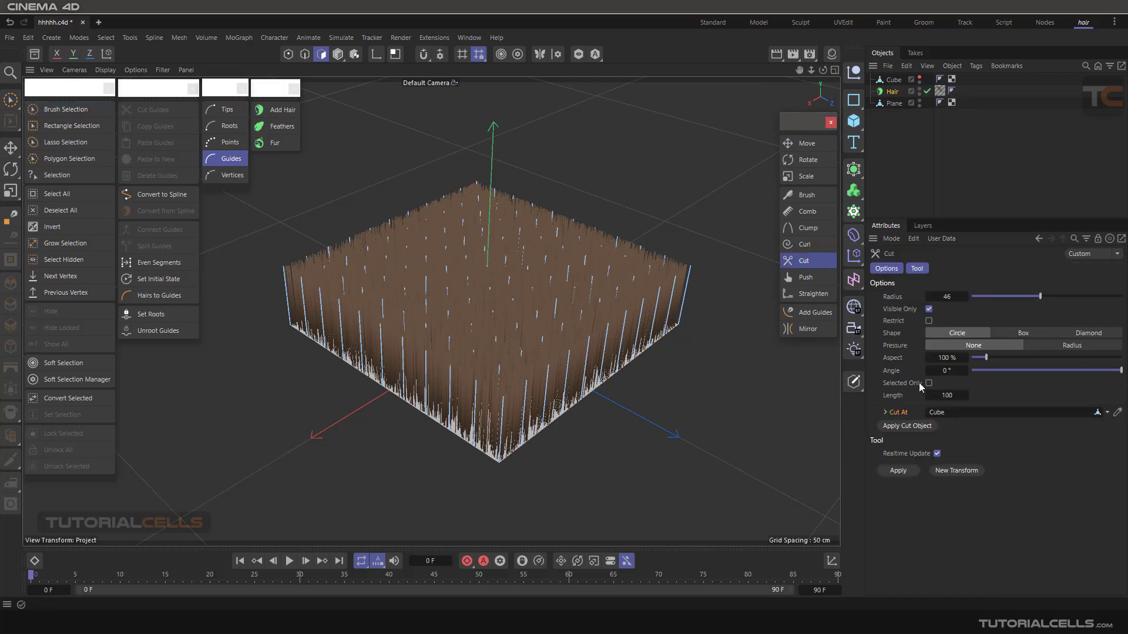
left_click(929, 428)
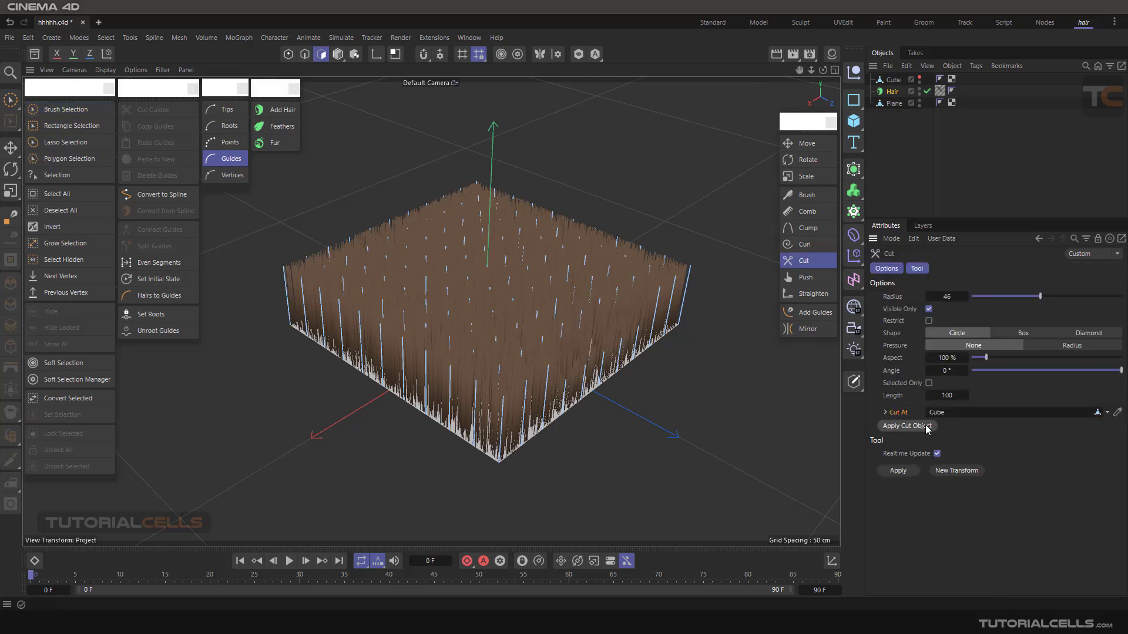
mouse_move(636, 334)
left_mouse_down("alt")
mouse_move(595, 297)
mouse_move(515, 334)
mouse_move(361, 351)
mouse_move(355, 315)
mouse_move(390, 289)
mouse_move(460, 273)
mouse_move(590, 291)
mouse_move(632, 320)
left_mouse_up("alt")
scroll(591, 323, "up", 6)
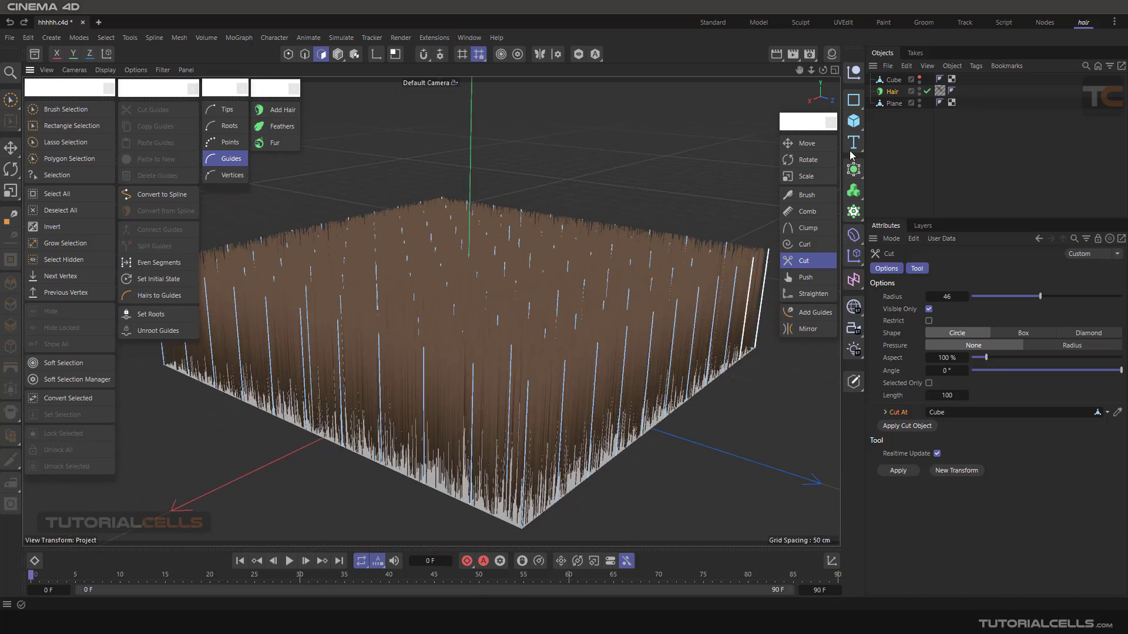
left_click(899, 81)
key("Delete")
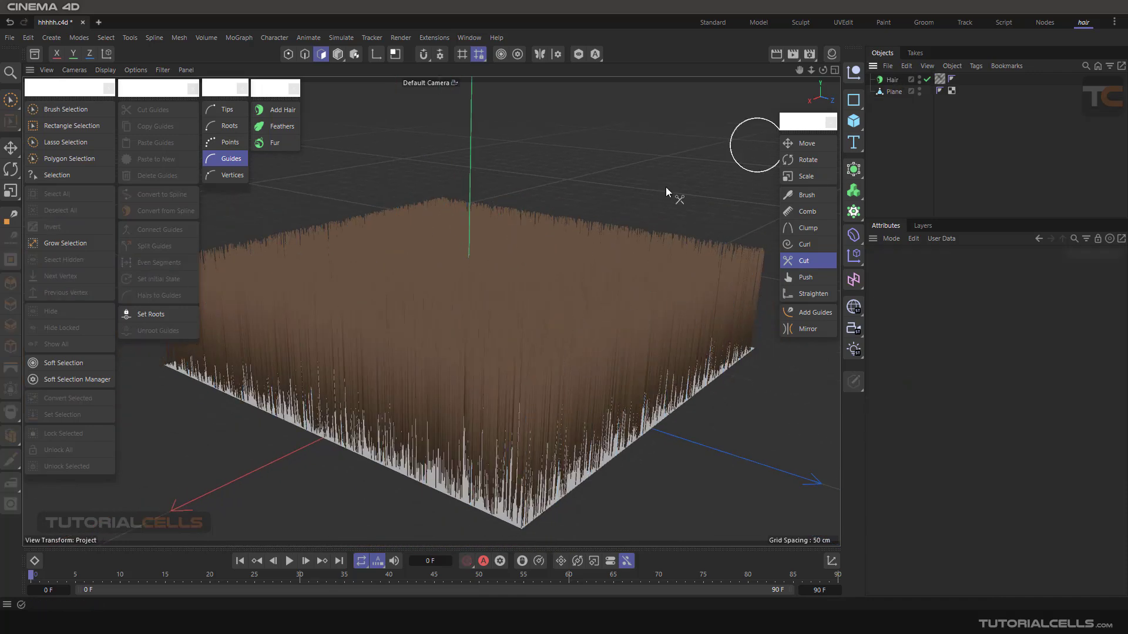
Draw an arched Bezier spline with the Spline Pen in the Front view, extending past both sides of the hair.
middle_click(534, 233)
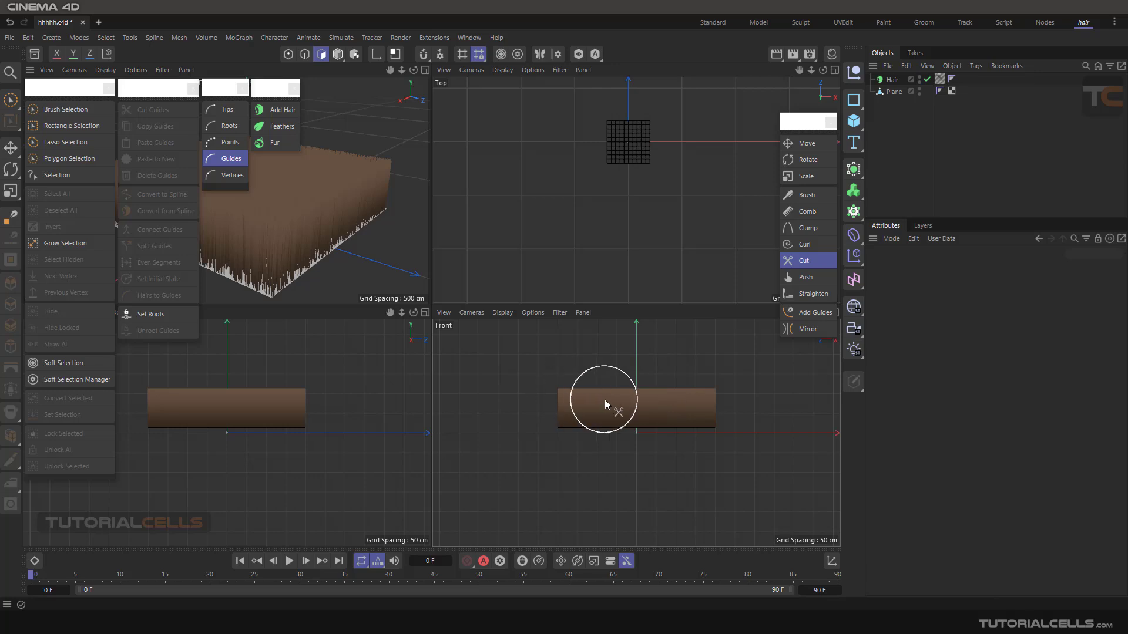
middle_click(605, 400)
middle_click_drag(415, 279, 458, 284, "alt")
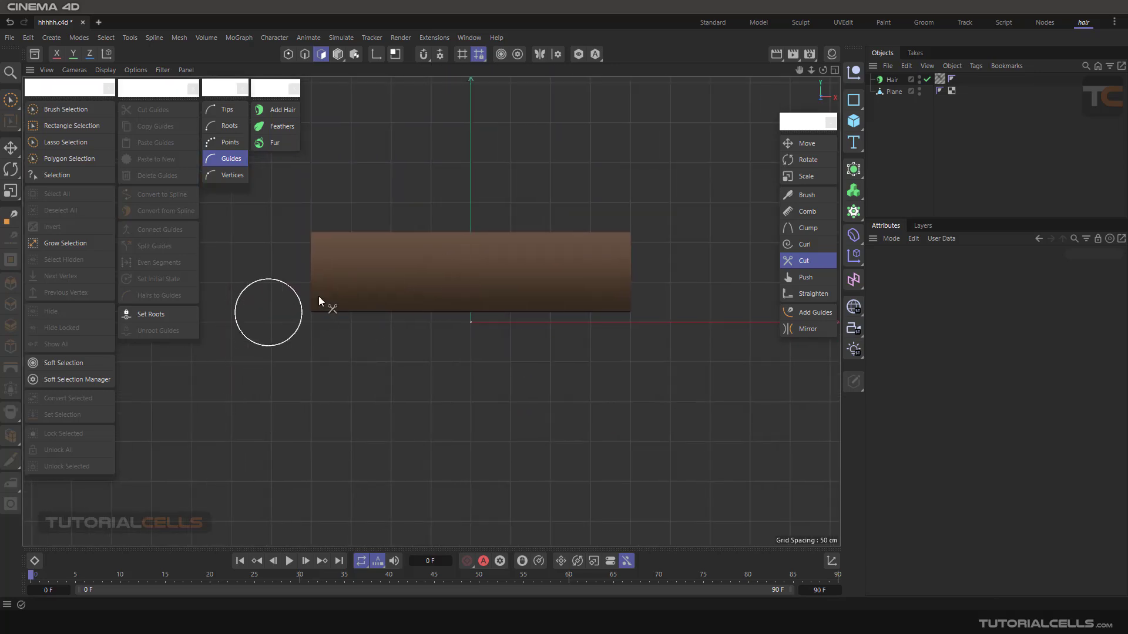
left_click(337, 54)
key("p")
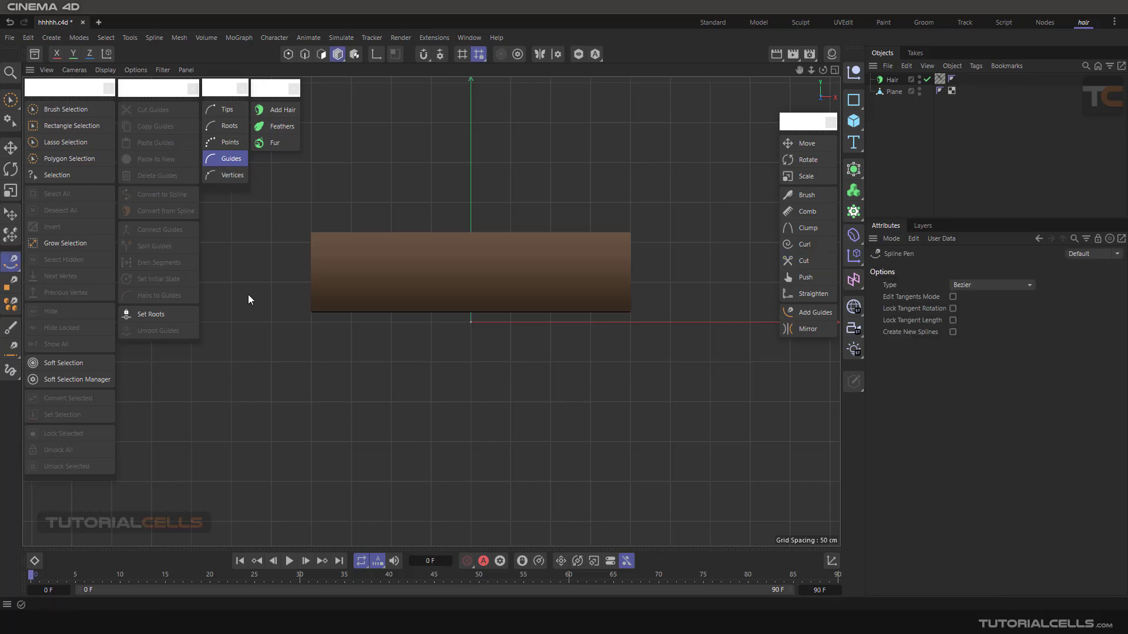
left_click(263, 323)
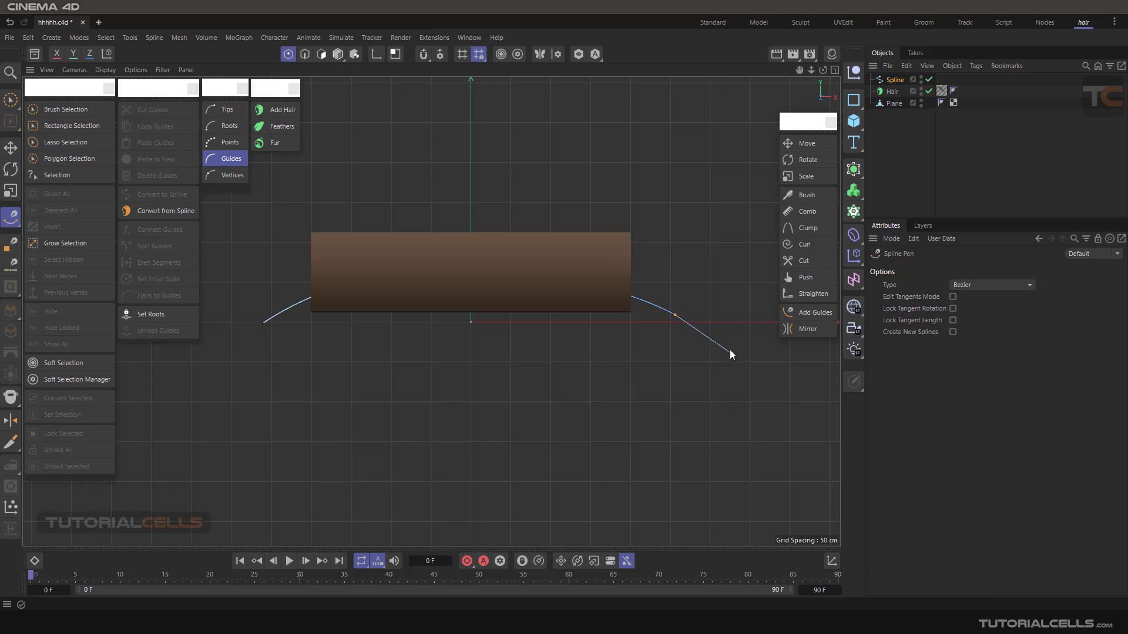
Place the spline inside a new Extrude generator in the perspective view, and set the extrusion Offset to 398 cm.
middle_click(541, 256)
middle_click(403, 253)
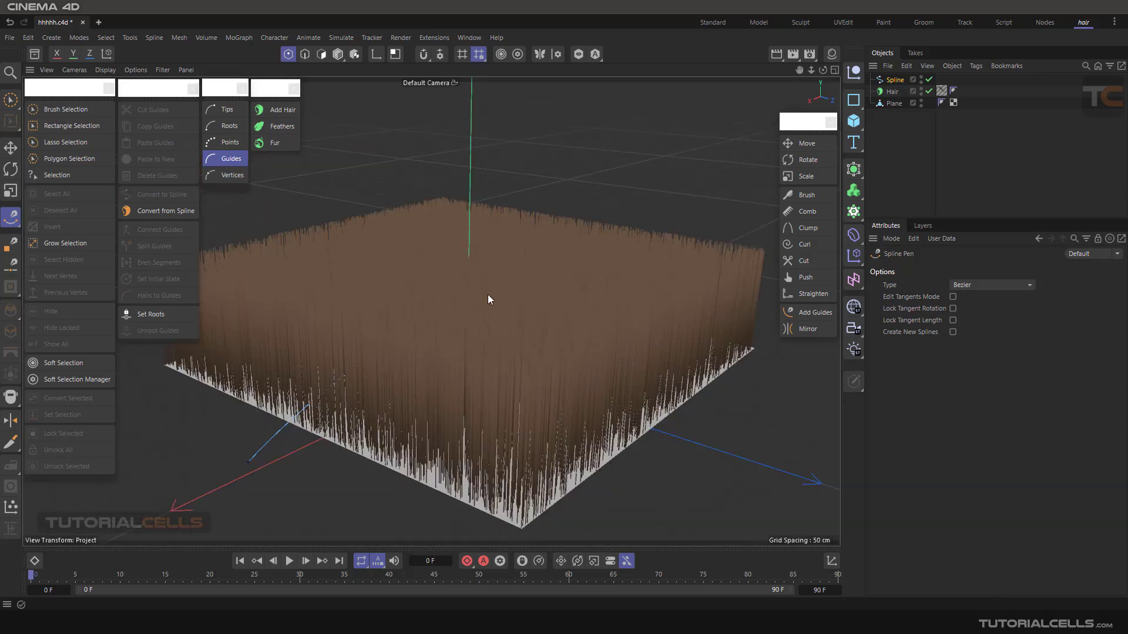
scroll(488, 294, "down", 5)
left_click_drag(484, 302, 641, 310, "alt")
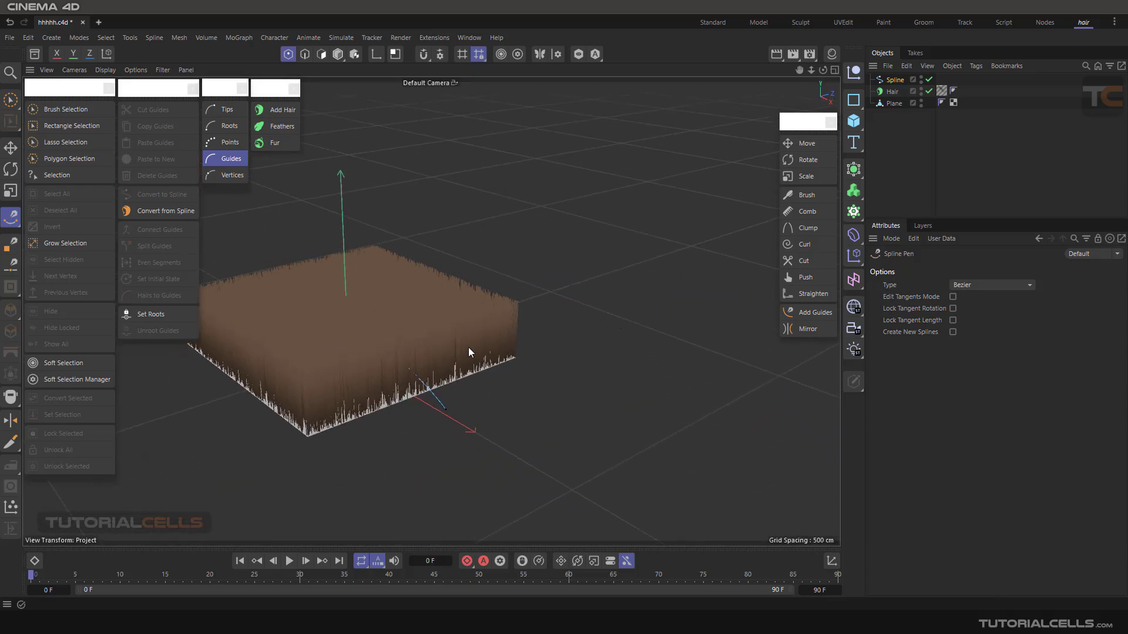
middle_click_drag(468, 347, 593, 346, "alt")
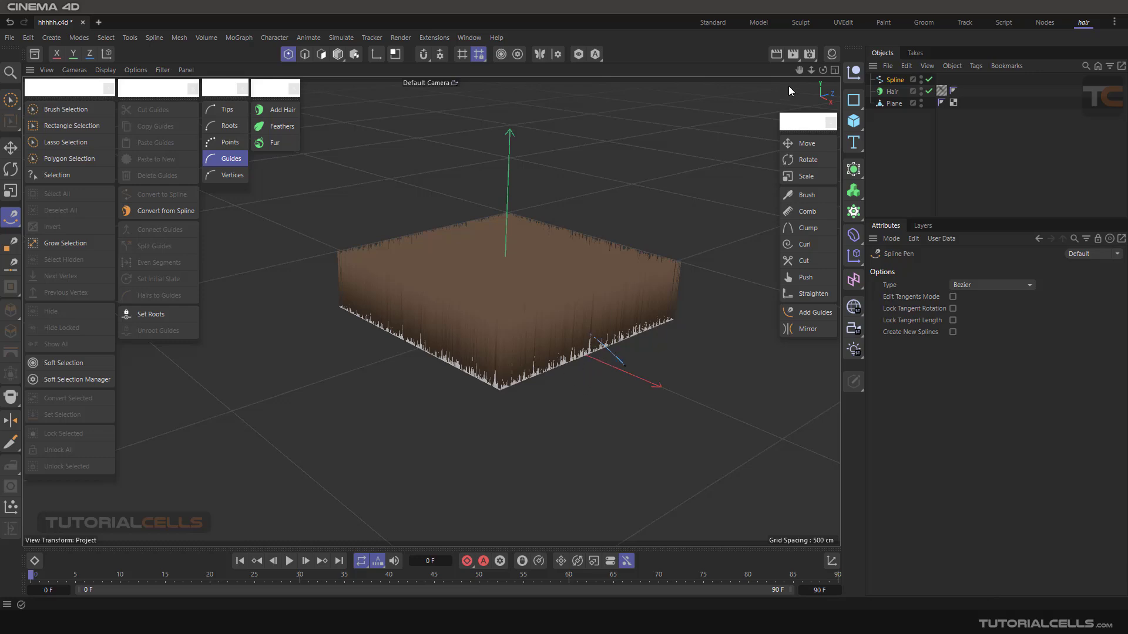
left_click_drag(859, 174, 890, 213)
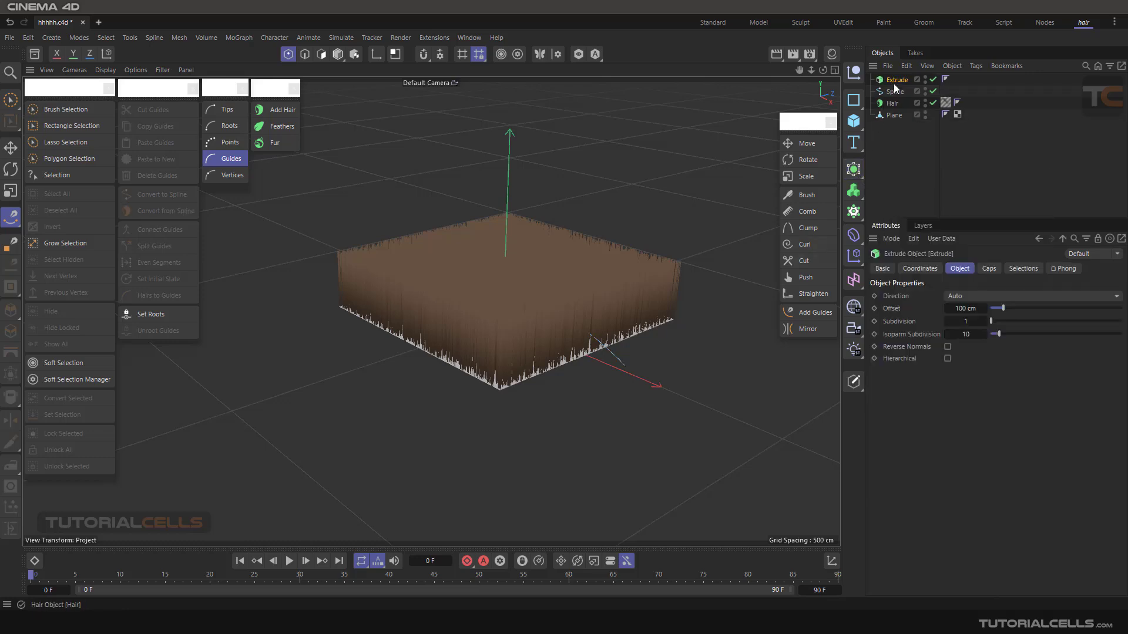
left_click_drag(897, 80, 897, 81)
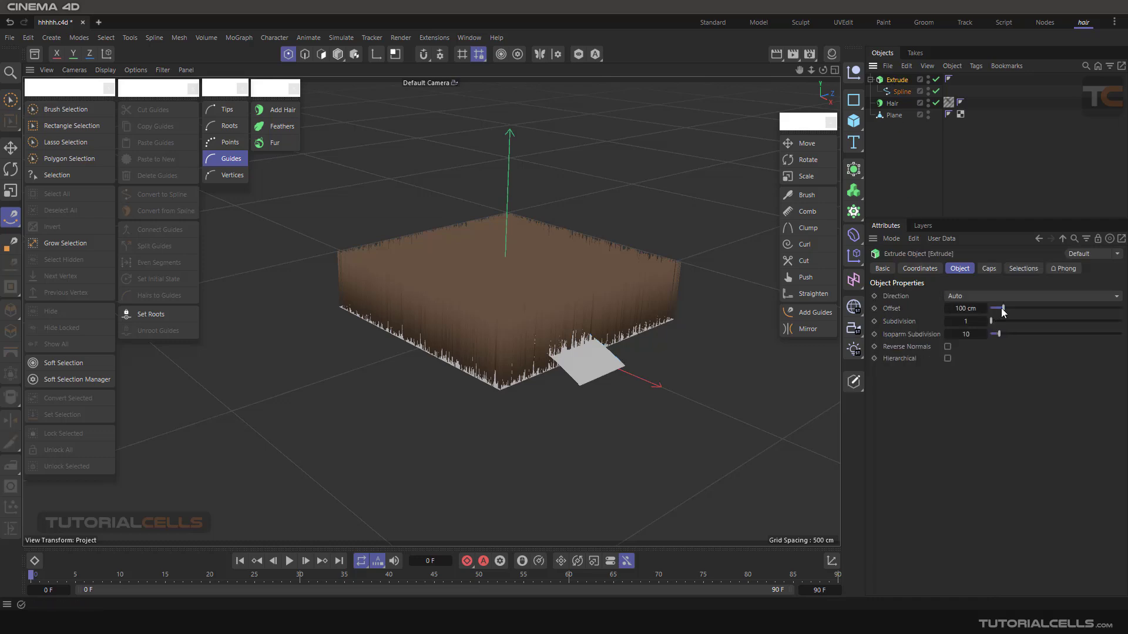
left_click_drag(1004, 311, 1043, 310)
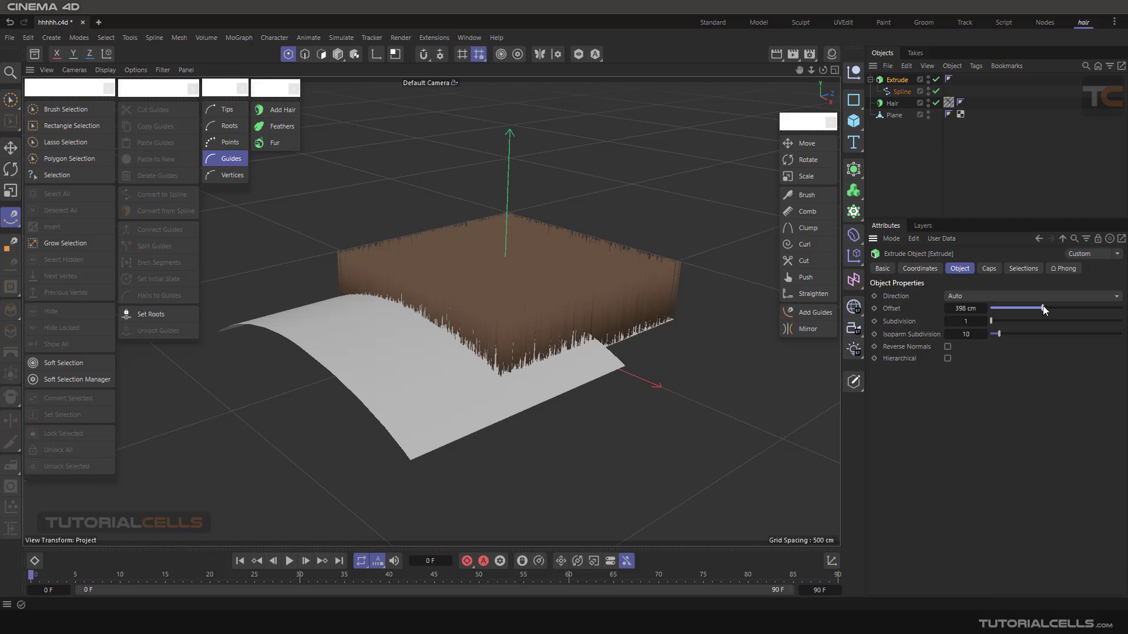
left_click(993, 268)
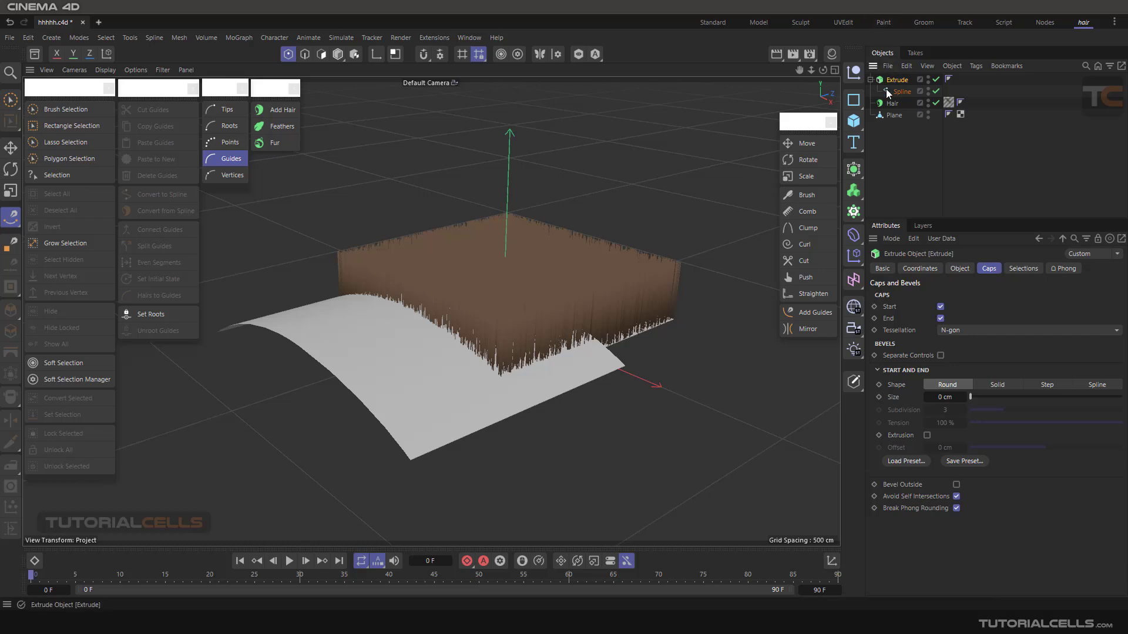
Fit the extruded arch over the hair so it passes through the strands across the whole plane.
left_click(325, 55)
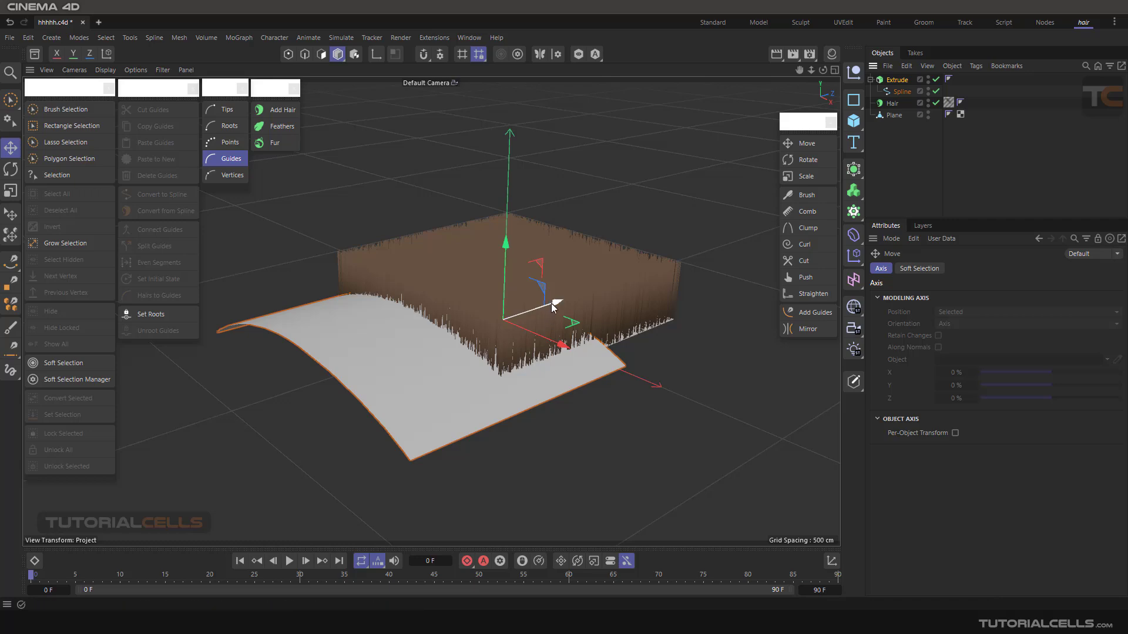
left_click_drag(553, 307, 610, 209)
left_click(11, 191)
left_click(11, 148)
left_click_drag(478, 305, 522, 315, "alt")
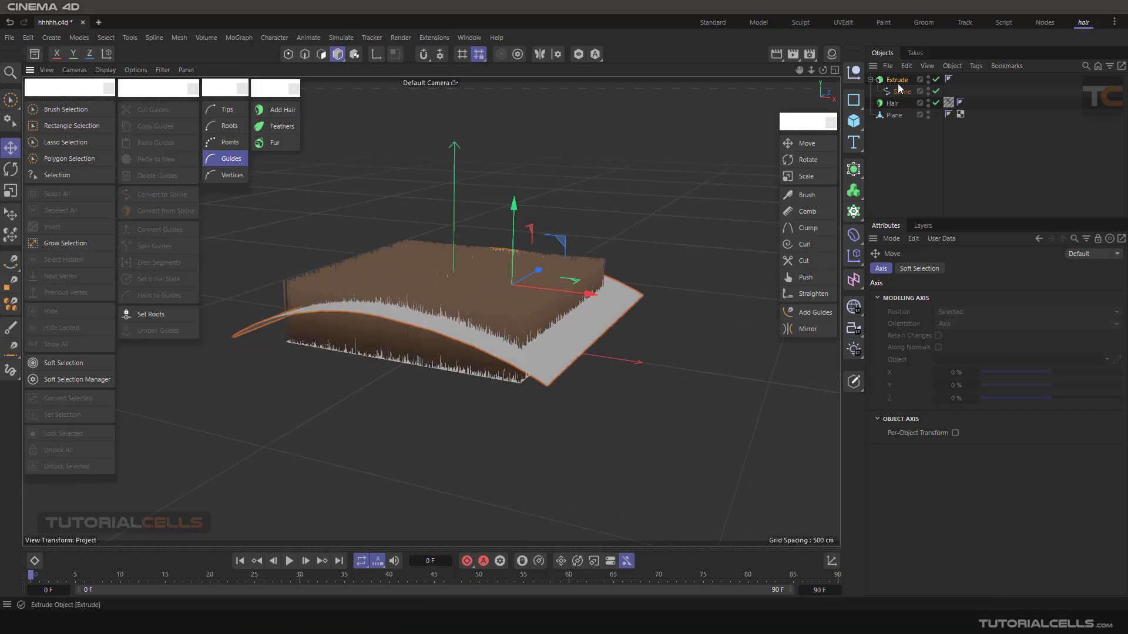
Make the Extrude object editable and delete its polygon and edge selection tags.
key("c")
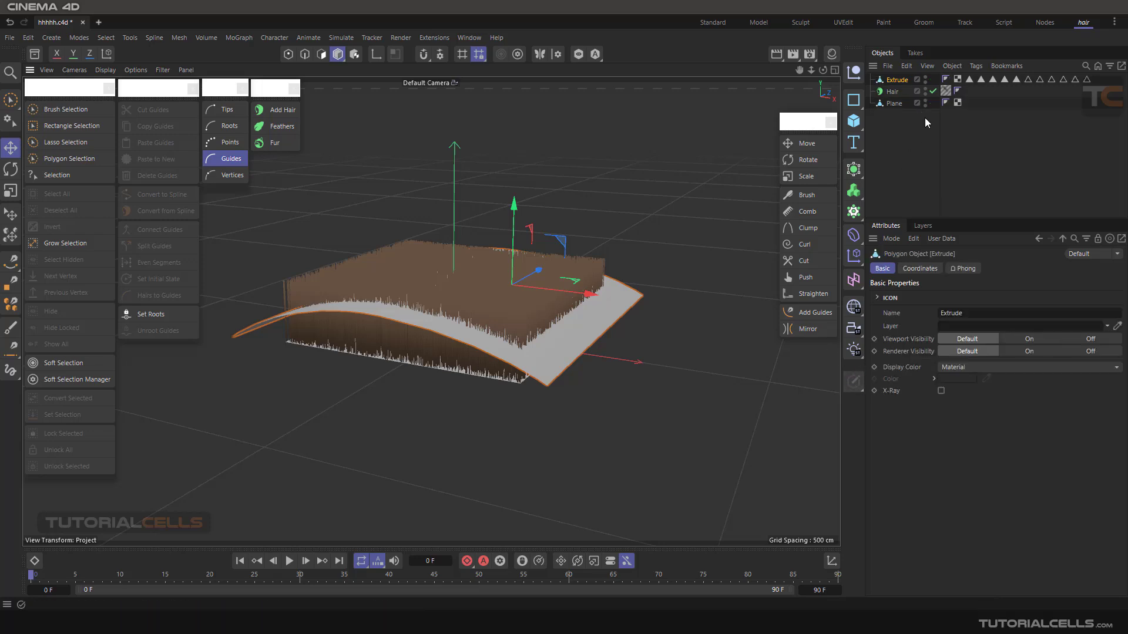
left_click_drag(1102, 80, 961, 99)
key("Delete")
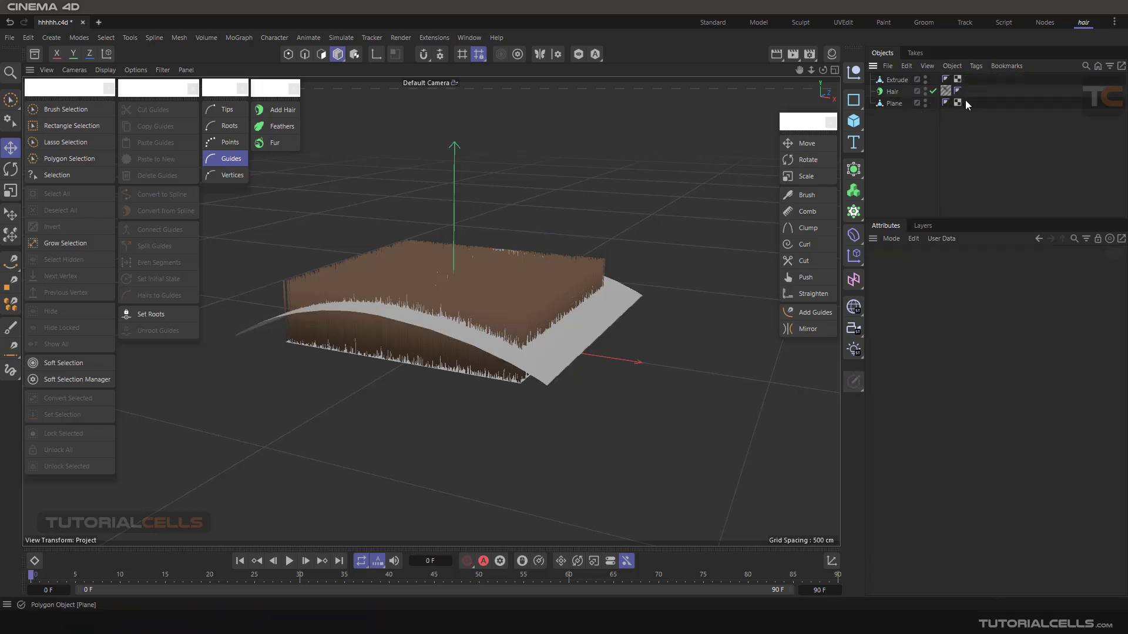
Assign Extrude as the Cut At object of the hair's Cut tool and apply the cut.
left_click(892, 93)
left_click(803, 262)
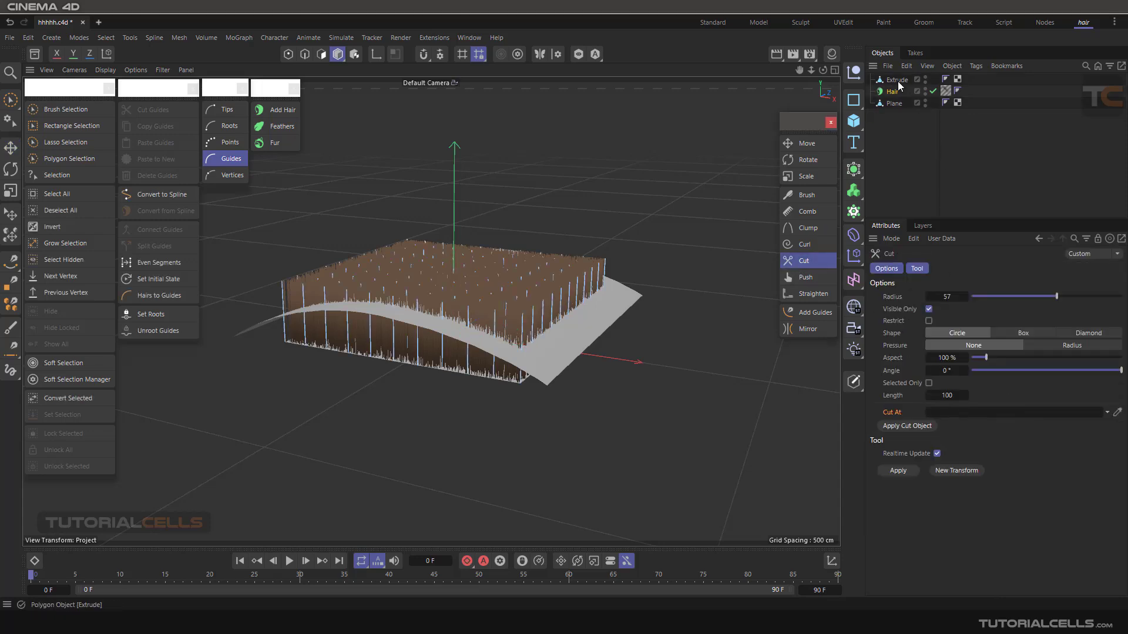
left_click_drag(901, 87, 961, 297)
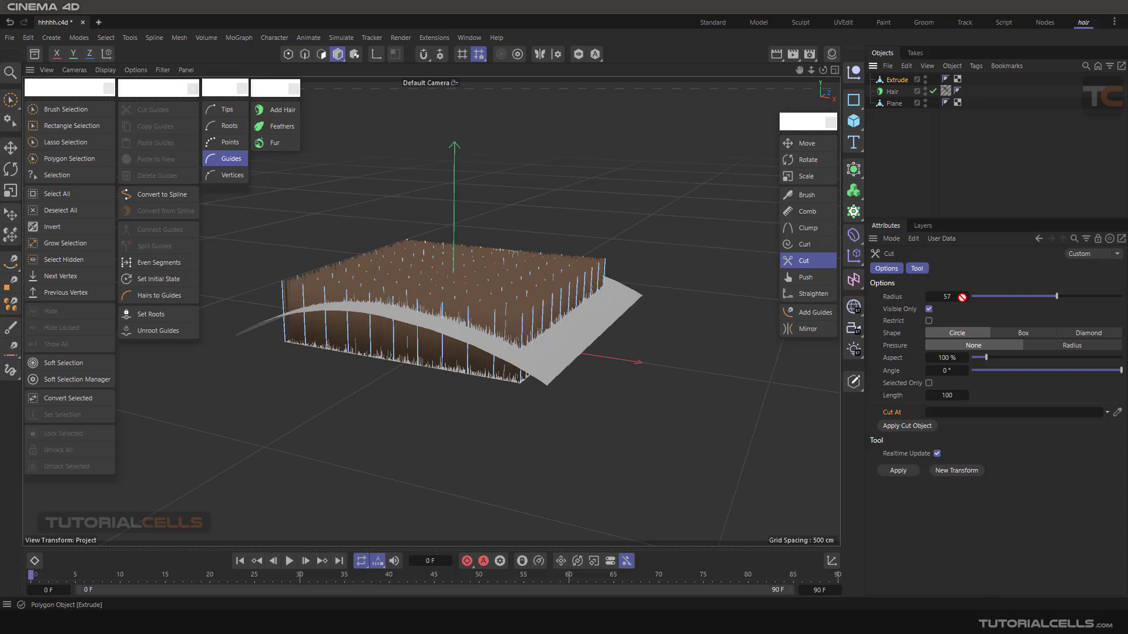
left_click(907, 426)
left_click_drag(491, 314, 411, 344, "alt")
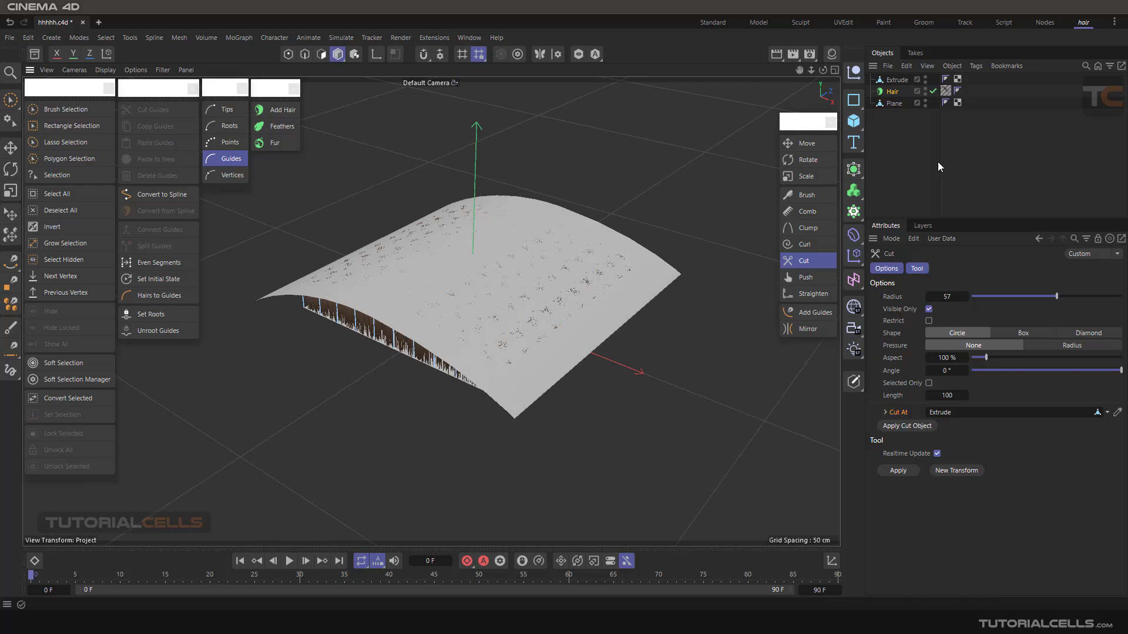
Hide the extruded arch in the viewport and inspect the trimmed hair from several angles.
left_click(926, 79)
left_click_drag(617, 260, 748, 365, "alt")
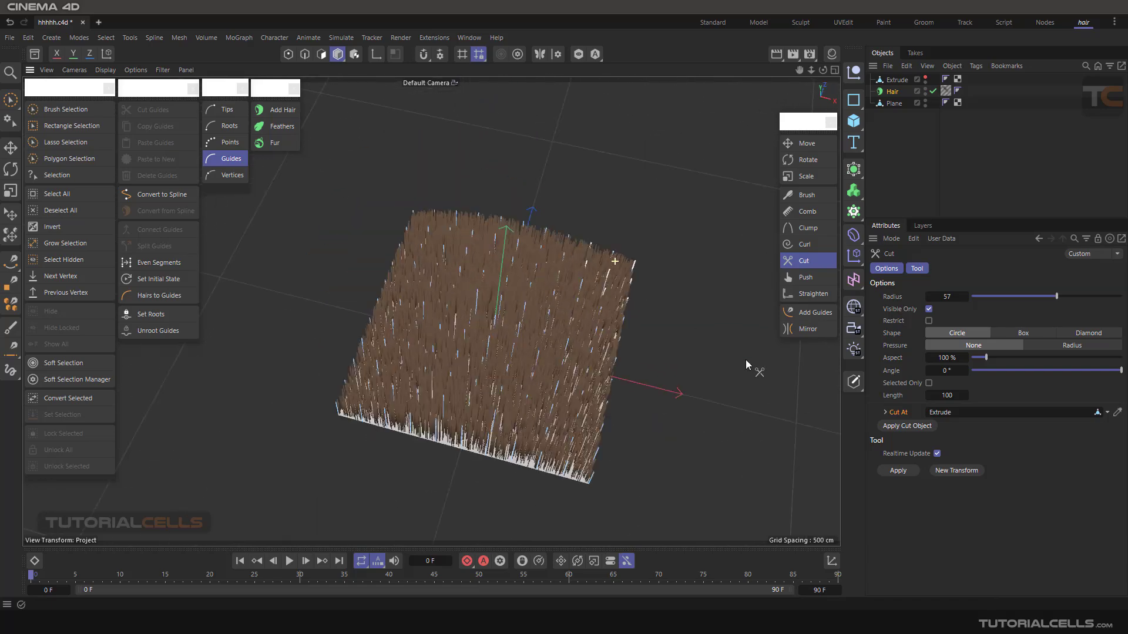
left_click_drag(576, 376, 646, 382, "alt")
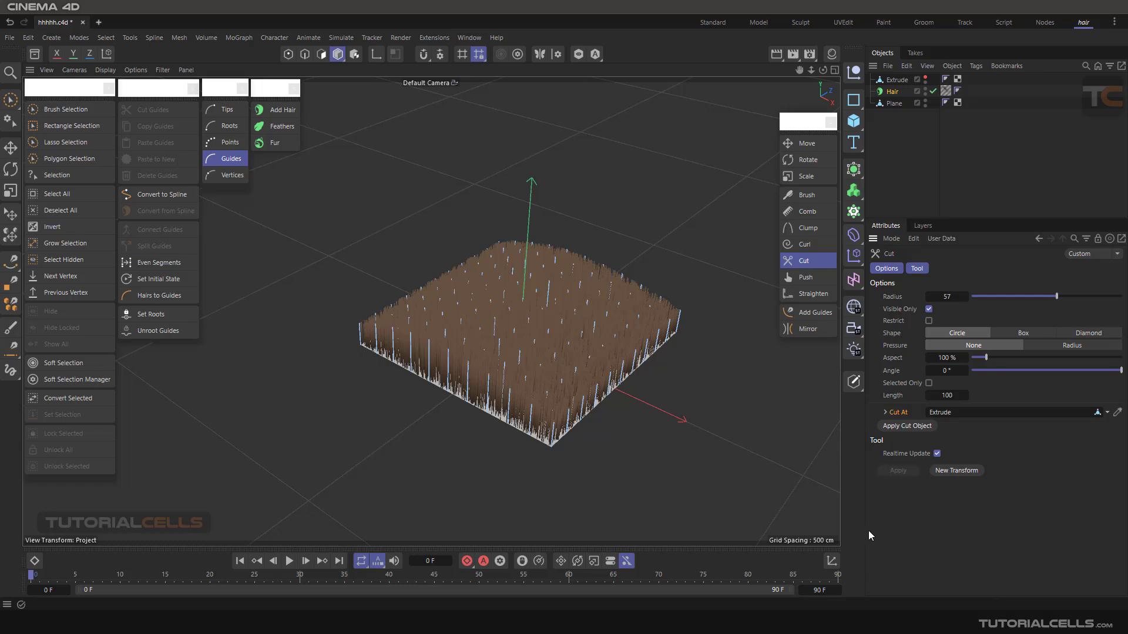
scroll(604, 348, "up", 5)
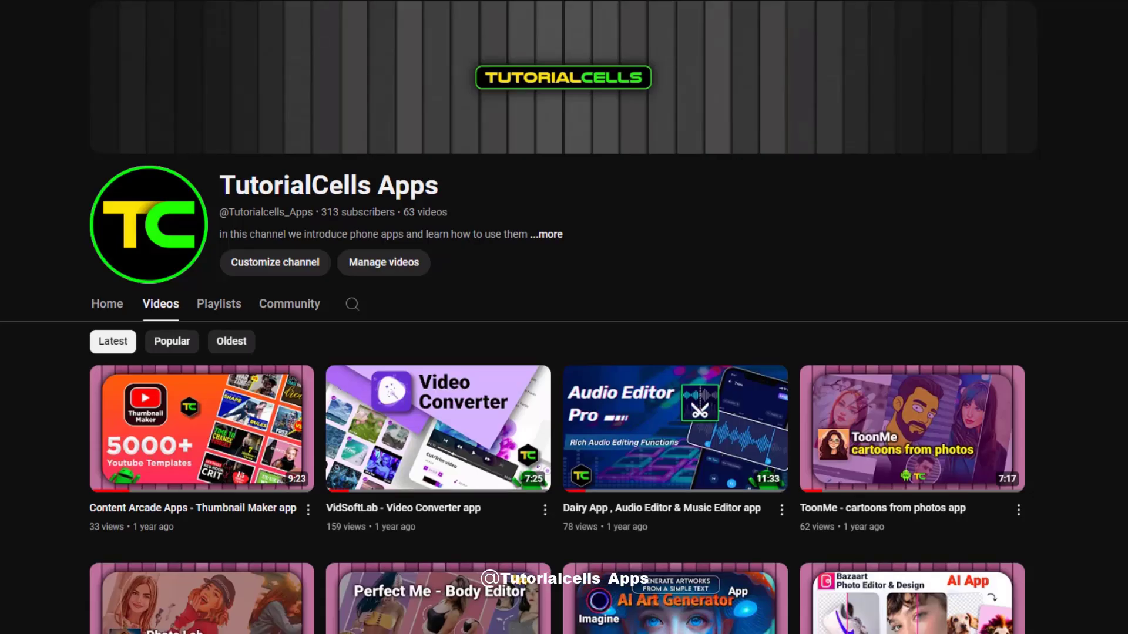
scroll(564, 317, "down", 10)
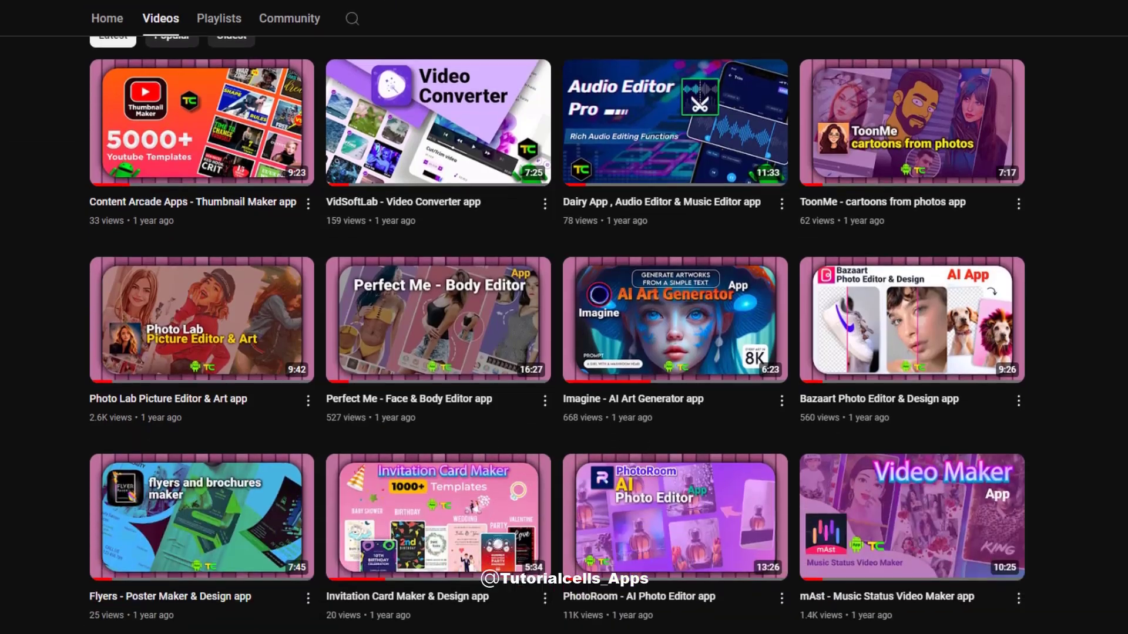
scroll(564, 317, "down", 15)
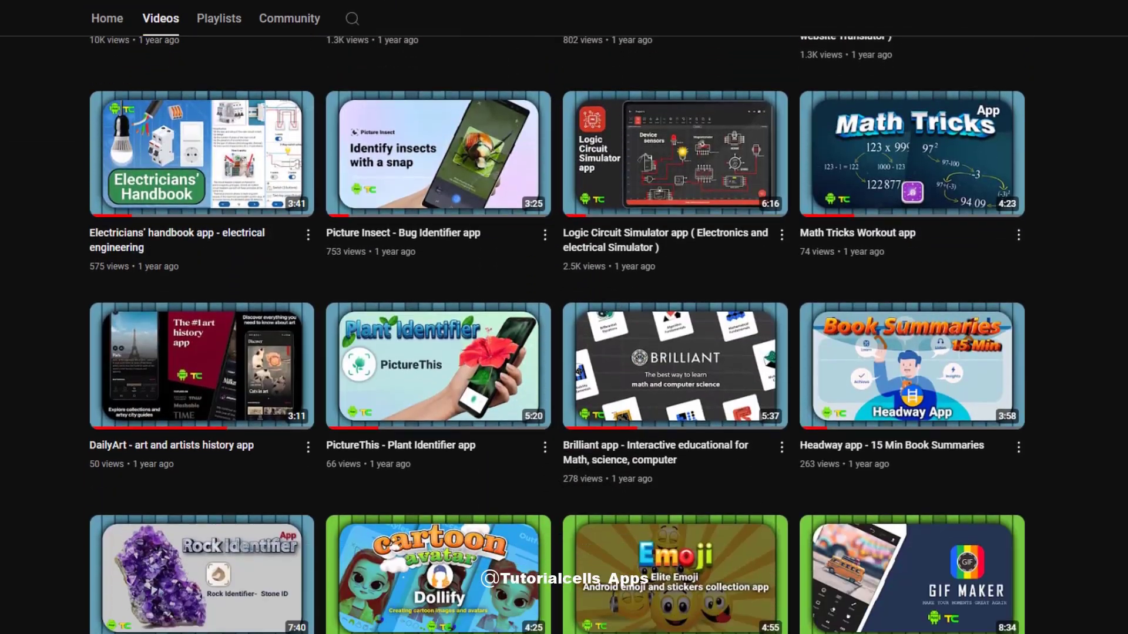
scroll(564, 317, "down", 12)
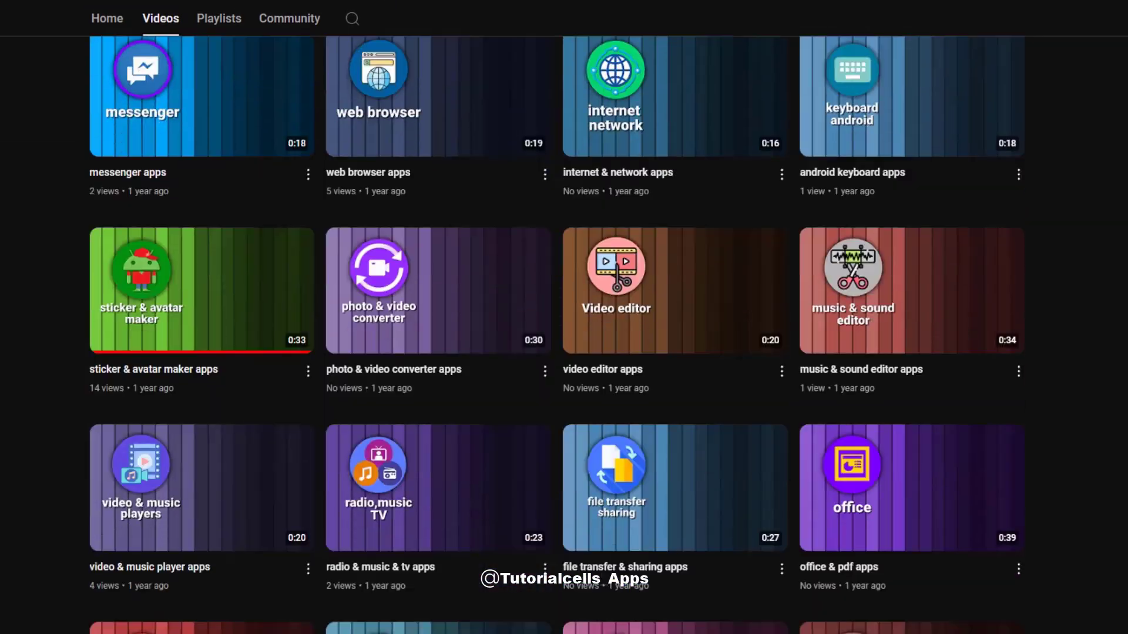